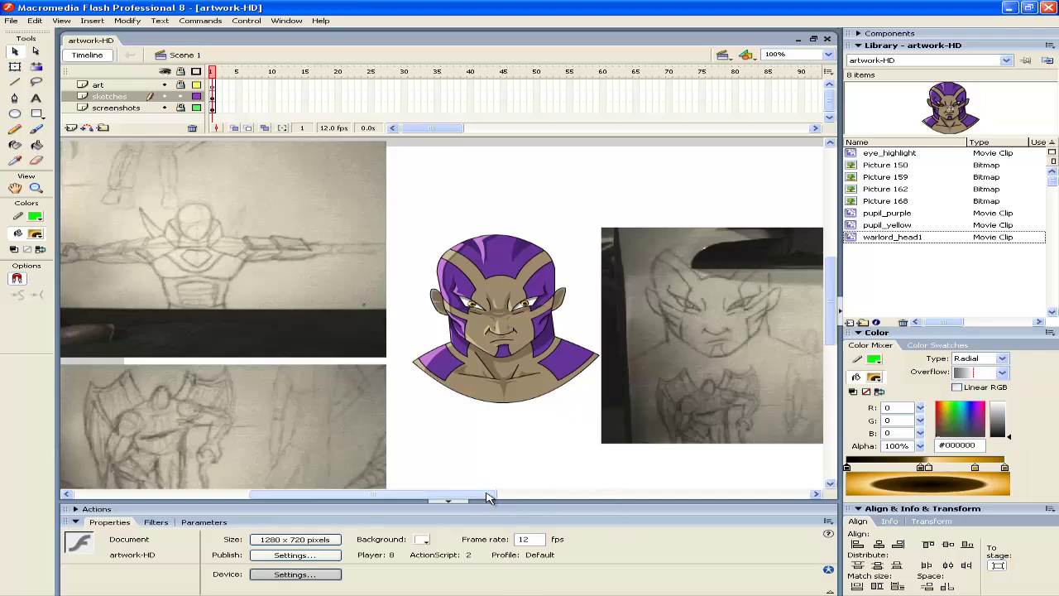
Step: Magnify the stage to 400% and scroll over the warlord's face and neck
drag(483, 498, 495, 498)
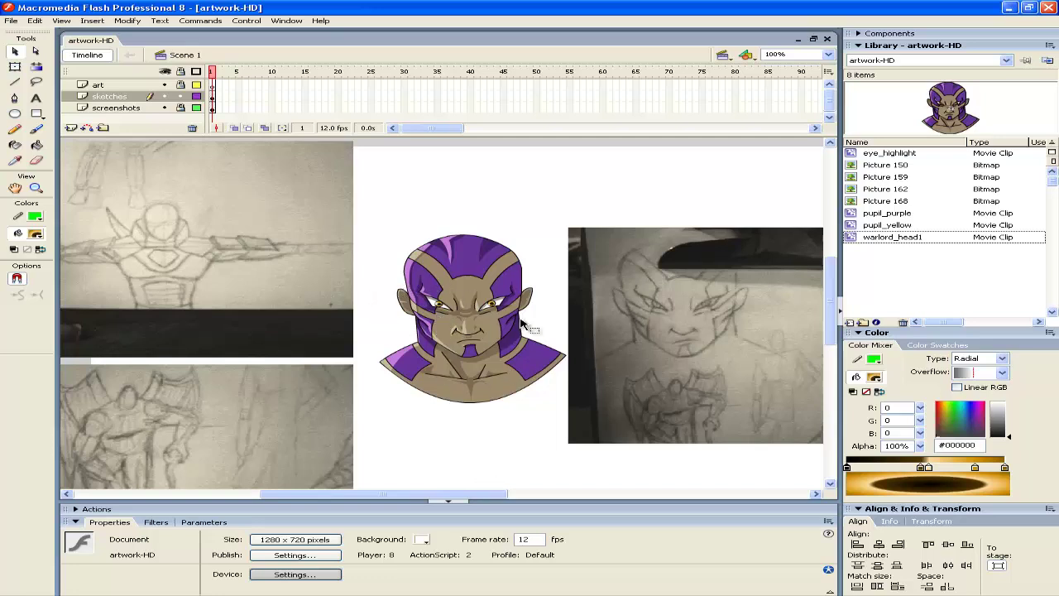
click(829, 54)
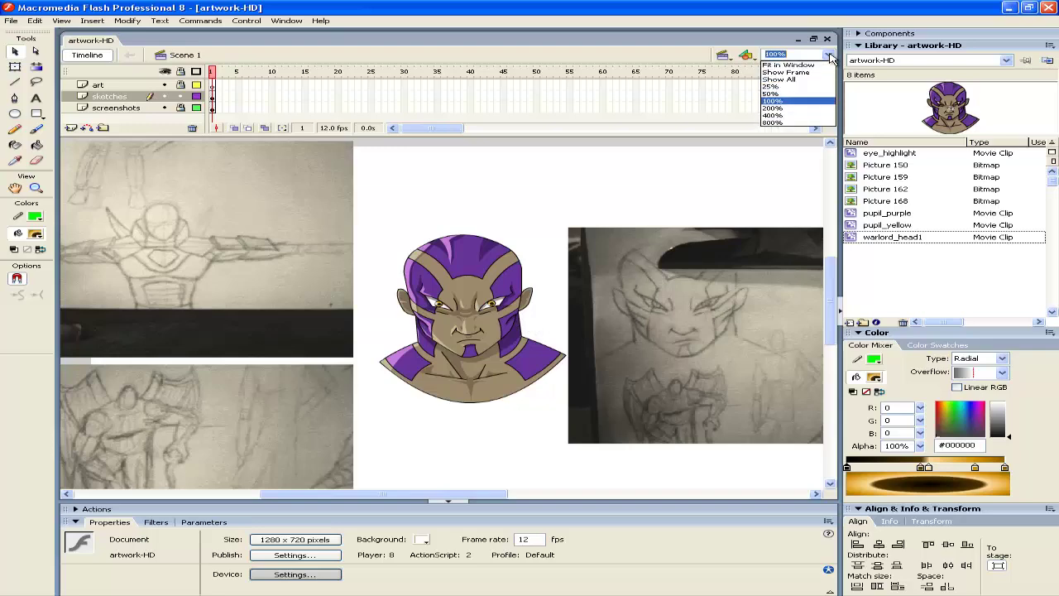
click(790, 120)
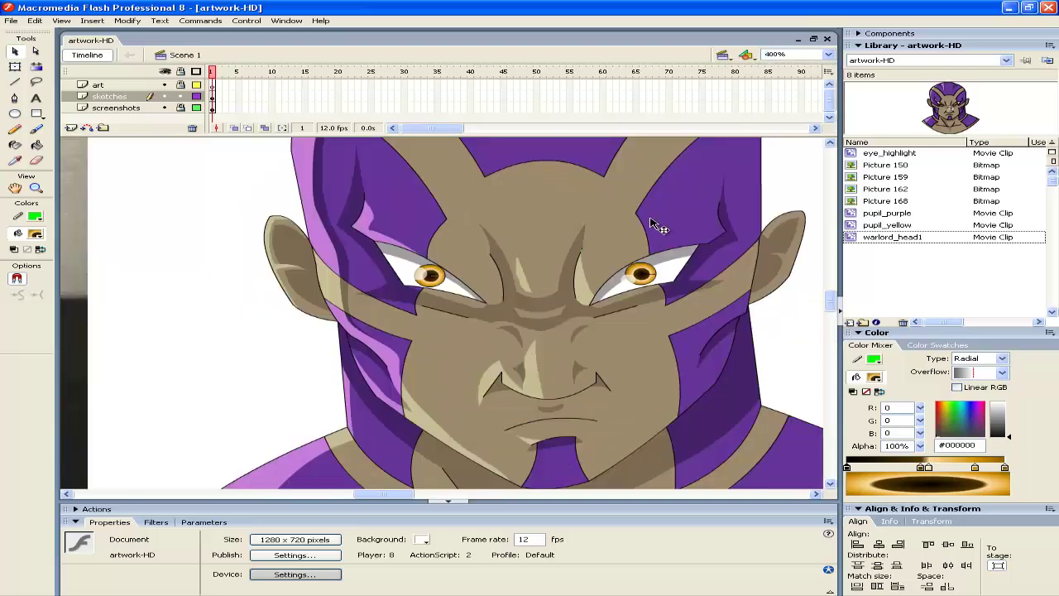
scroll(673, 190, down, 6)
scroll(676, 196, up, 4)
scroll(670, 198, up, 4)
scroll(666, 194, down, 4)
scroll(671, 191, down, 2)
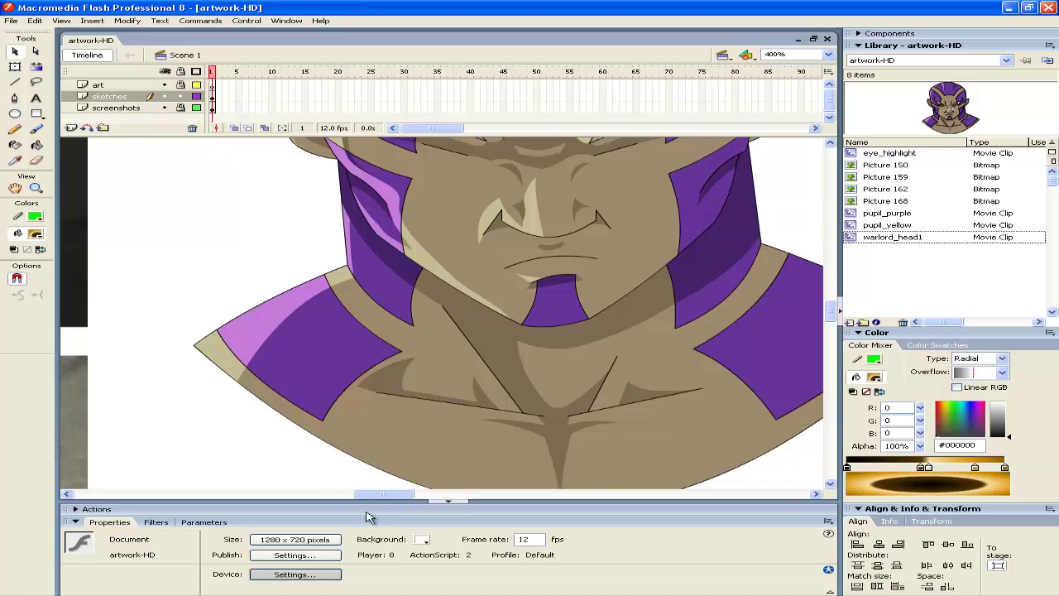
Step: Select the warlord_head1 clip and zoom out to 50% to view the whole stage
click(406, 459)
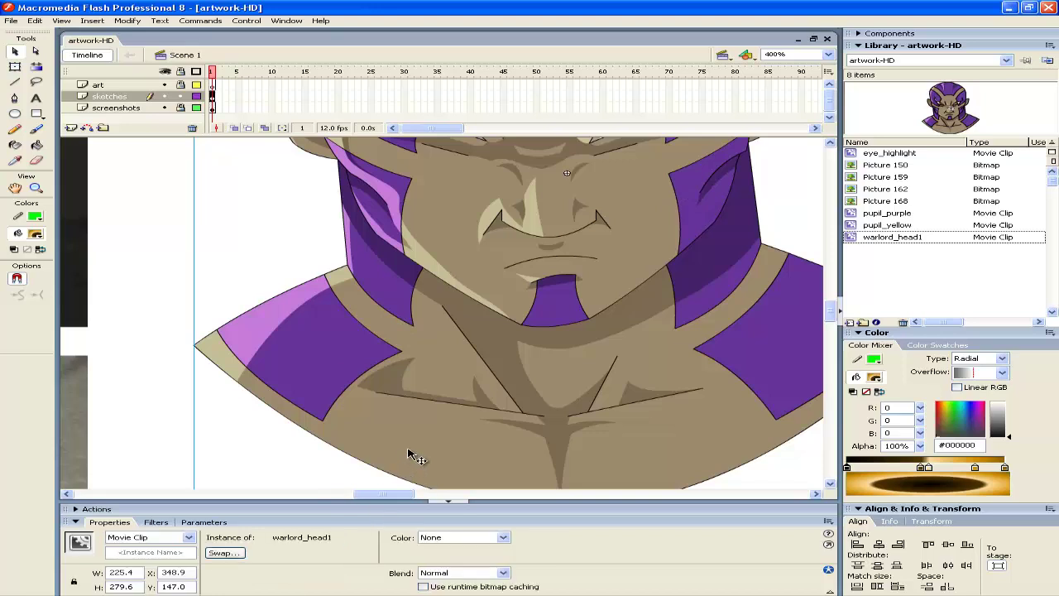
click(828, 54)
click(790, 93)
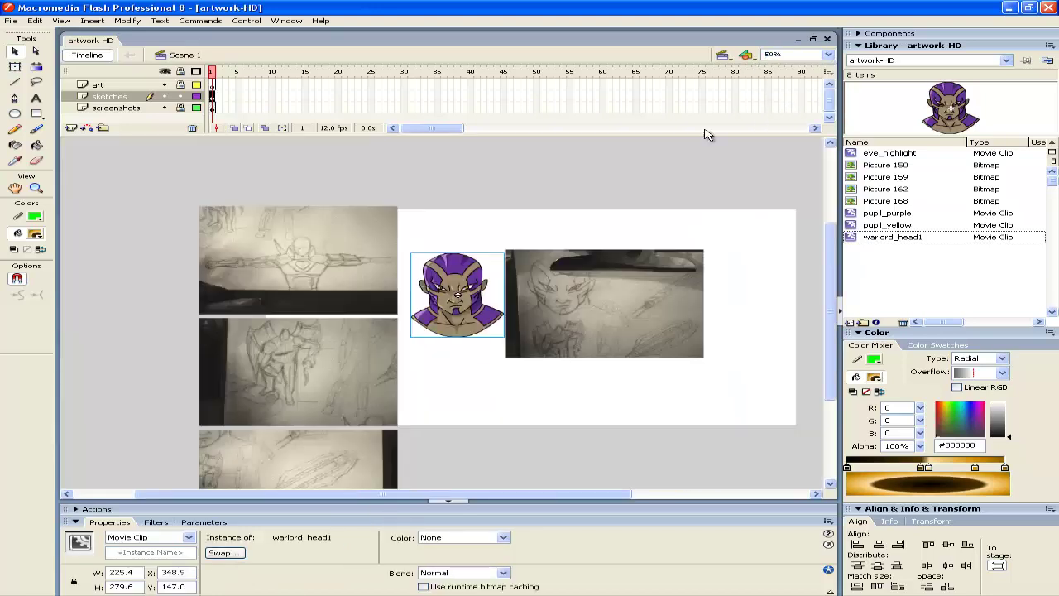
scroll(498, 312, down, 3)
scroll(520, 392, up, 2)
scroll(520, 392, up, 2)
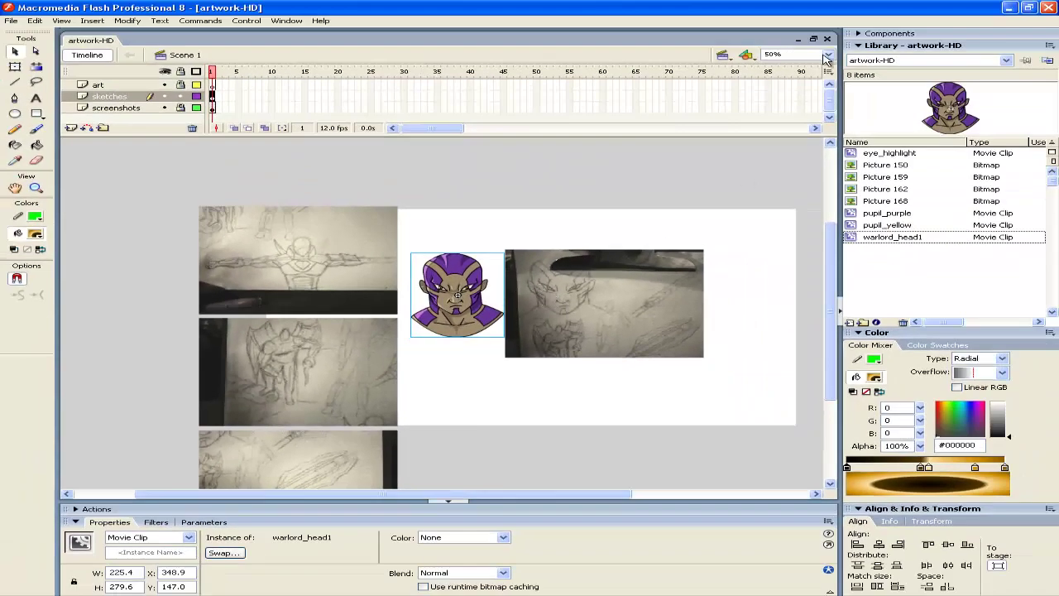
Step: Zoom to 400% then 200%, deselect, and select the warlord_head1 instance
click(826, 54)
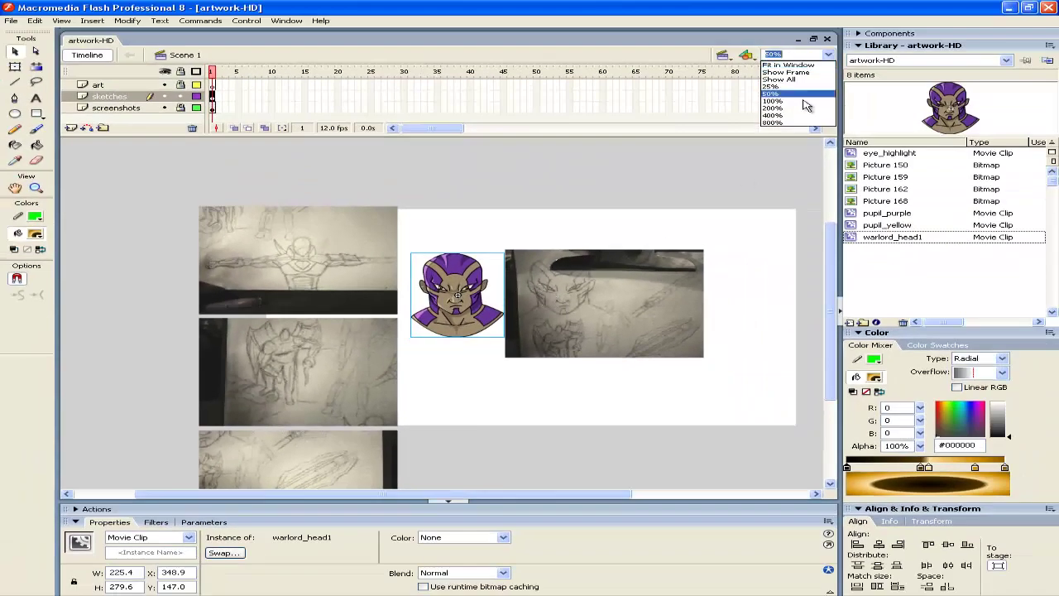
click(801, 105)
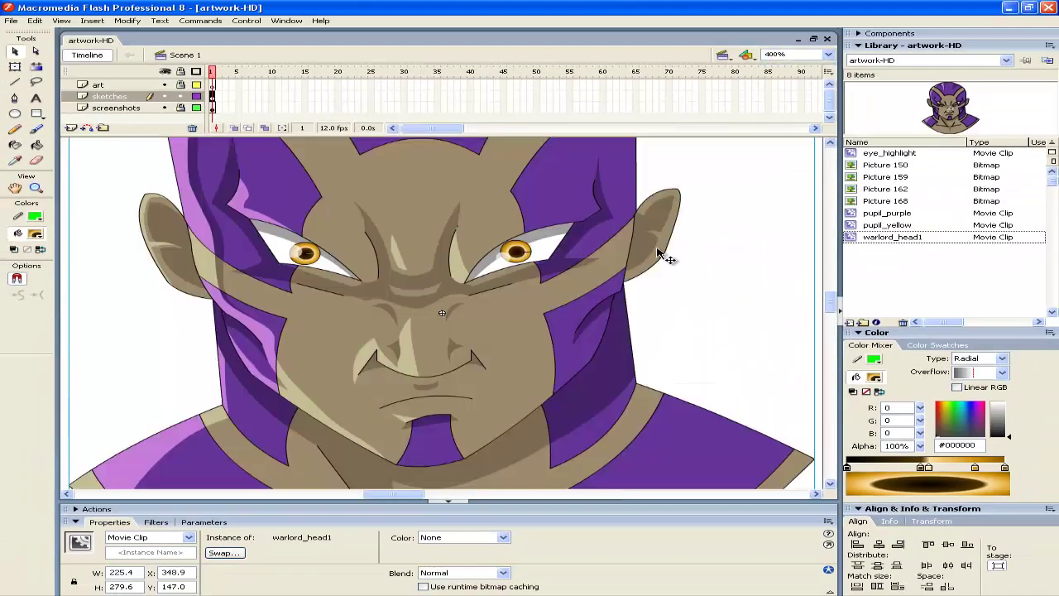
click(826, 54)
click(799, 113)
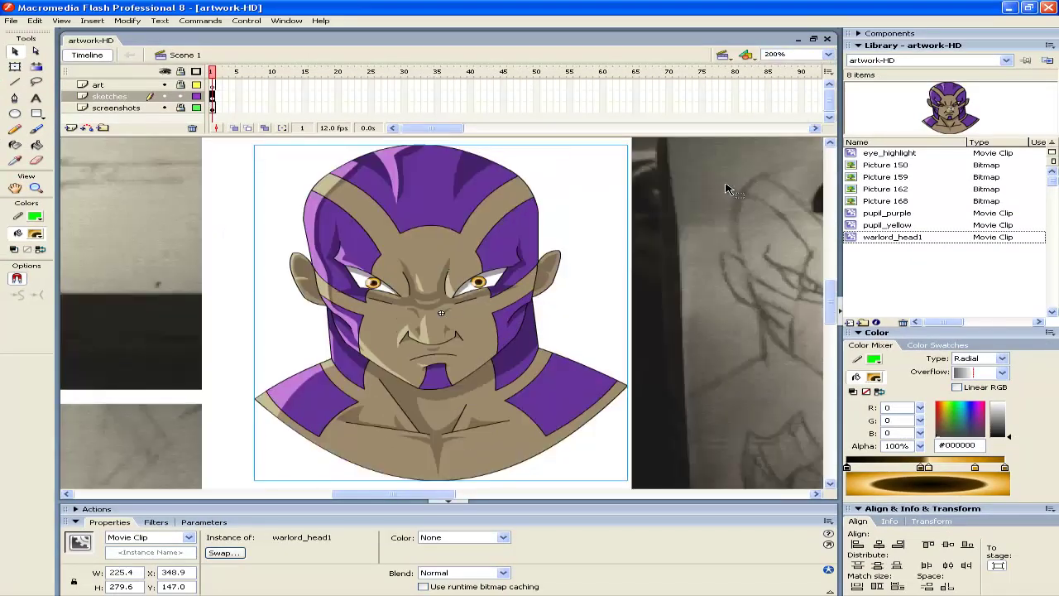
click(235, 220)
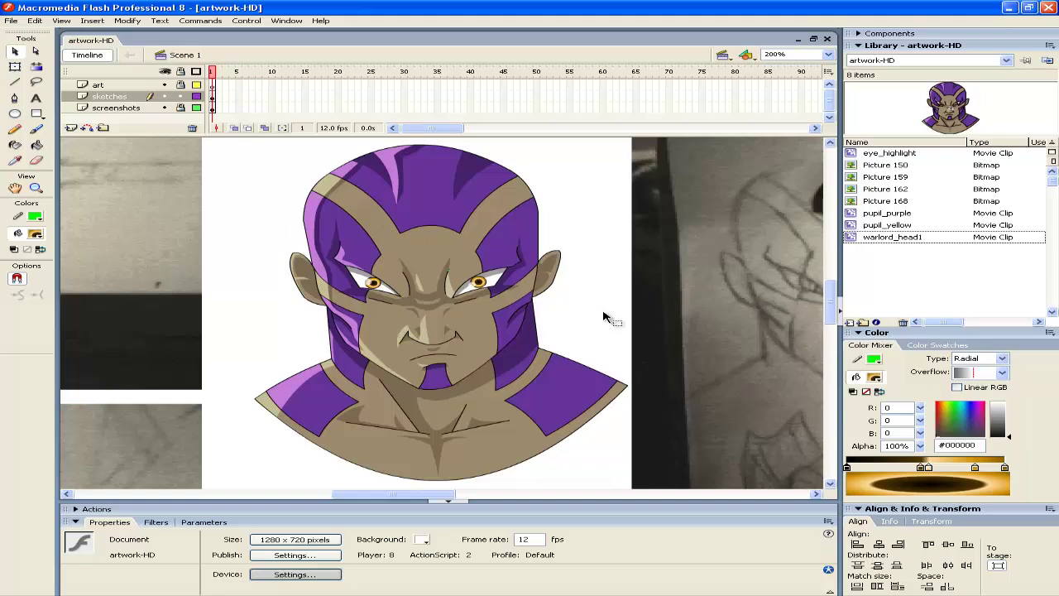
scroll(602, 312, down, 2)
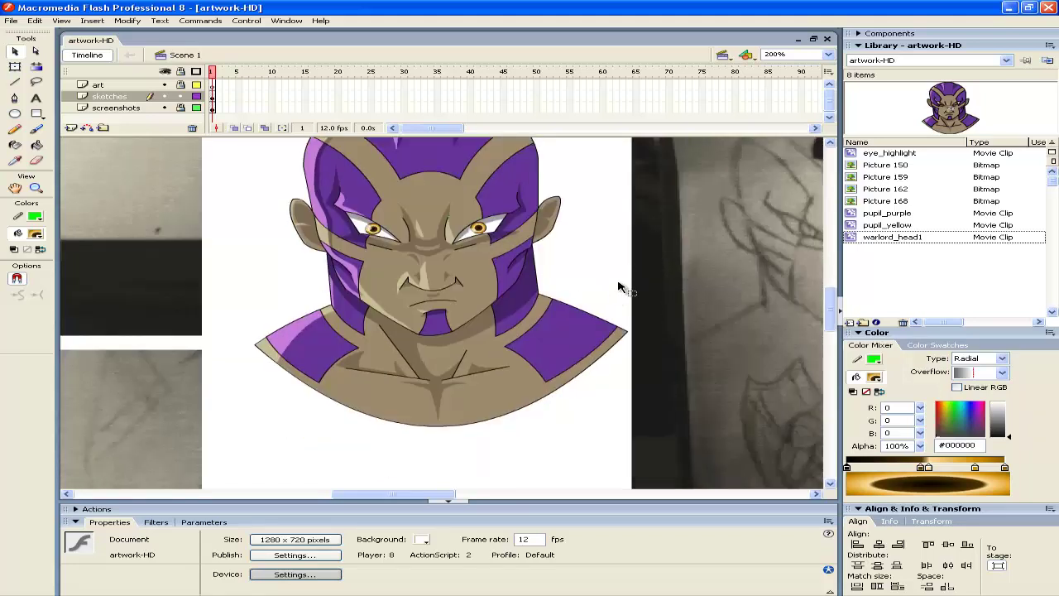
click(828, 56)
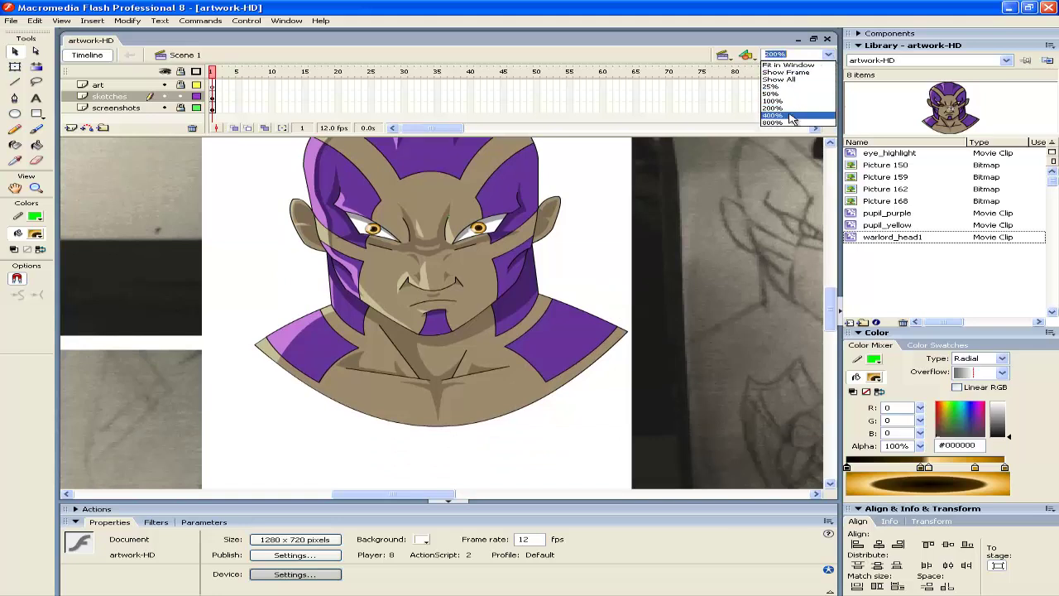
click(387, 287)
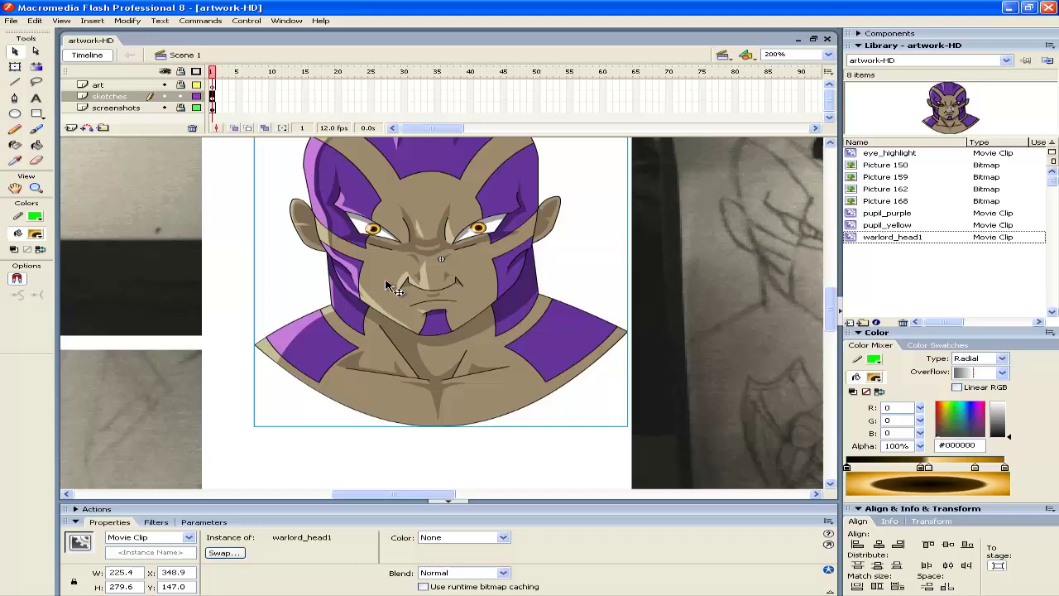
Step: Enter warlord_head1 for editing and magnify its contents to 400%
double_click(389, 285)
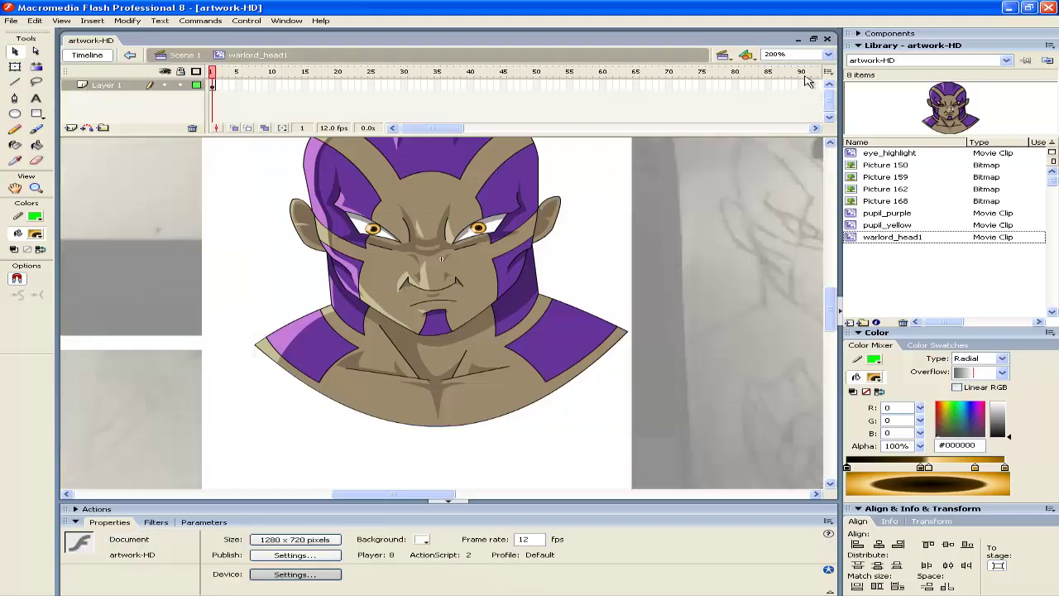
click(828, 55)
click(792, 119)
scroll(380, 331, down, 5)
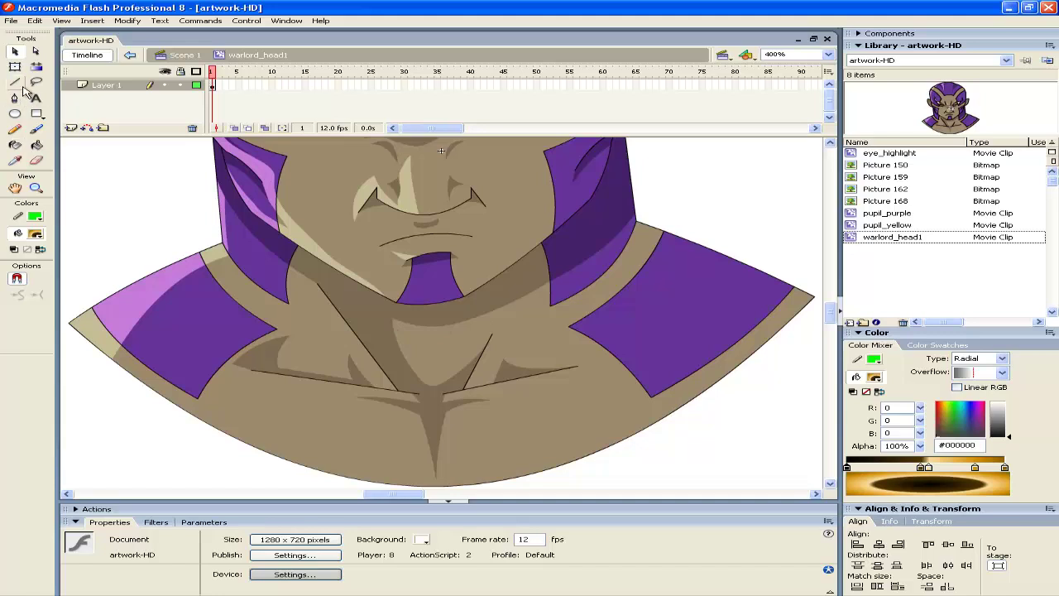
Step: Pick the Line tool with a black stroke, draw a test line below the head, and undo it
click(18, 84)
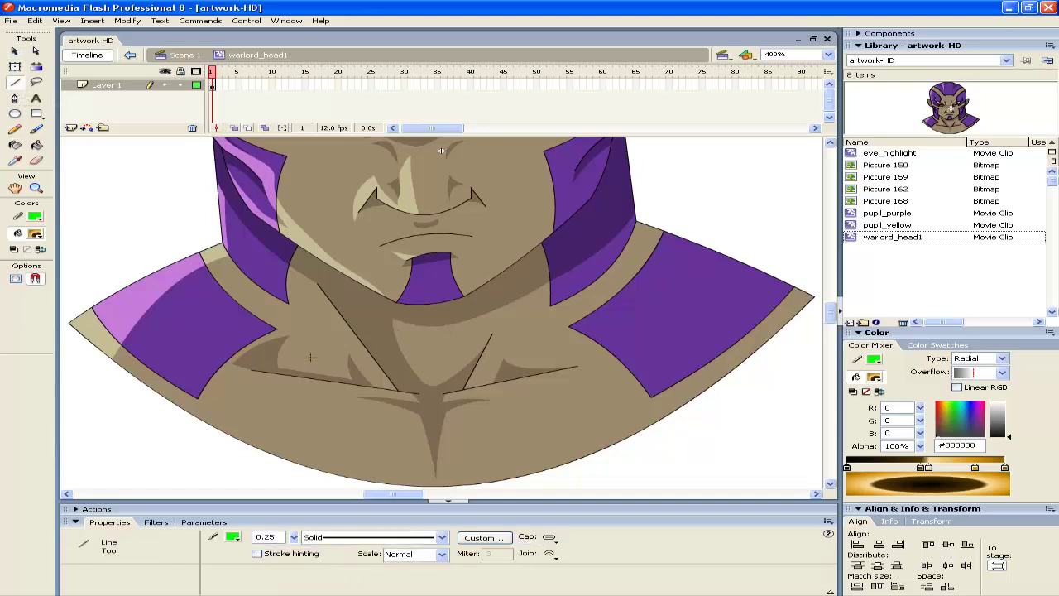
scroll(236, 378, down, 3)
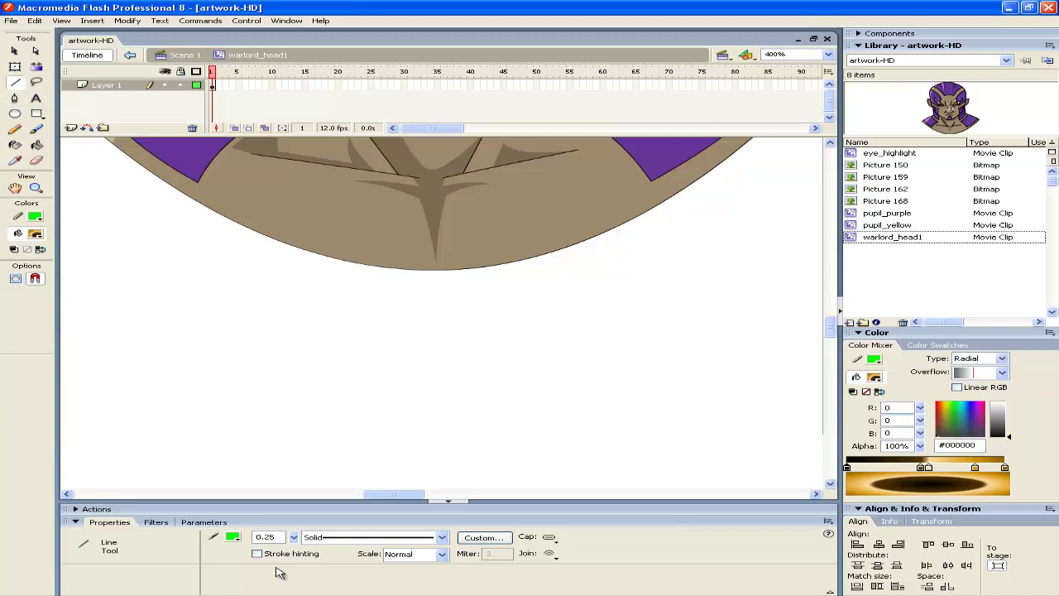
click(232, 537)
click(253, 417)
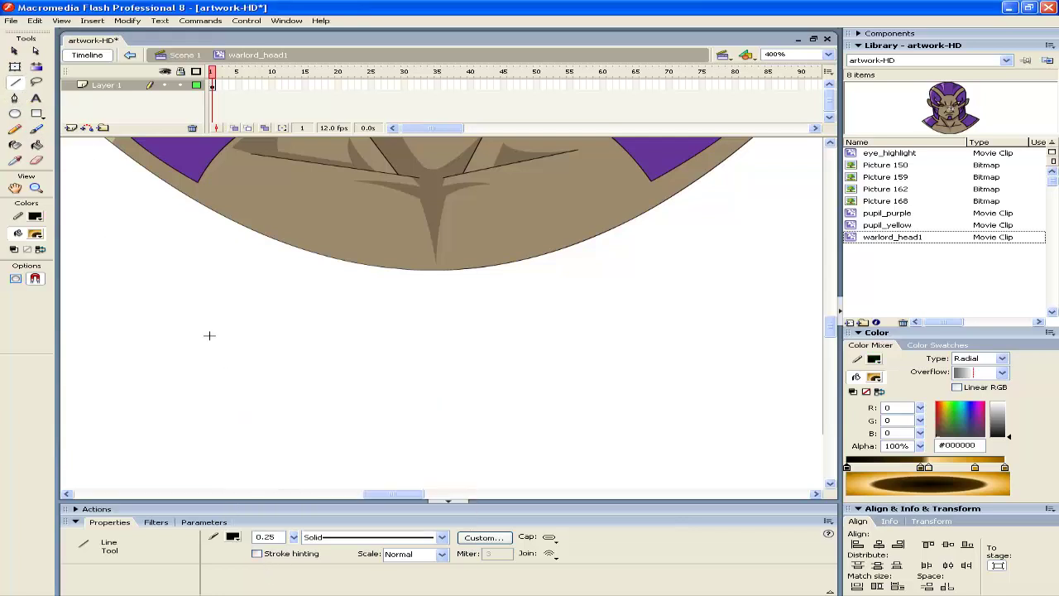
drag(206, 338, 310, 458)
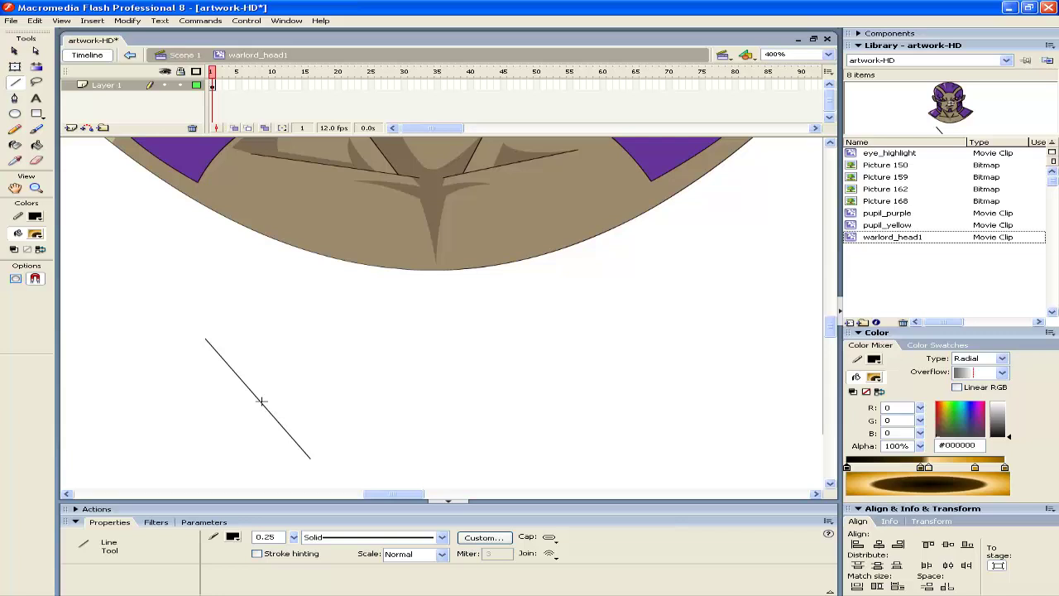
key(ctrl+z)
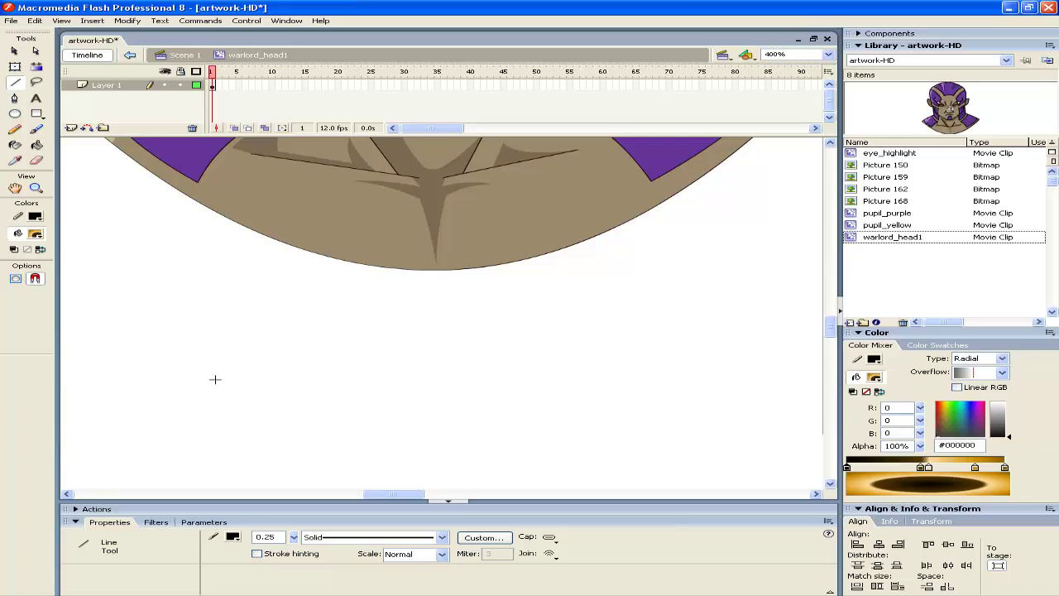
scroll(215, 379, down, 3)
scroll(266, 373, down, 2)
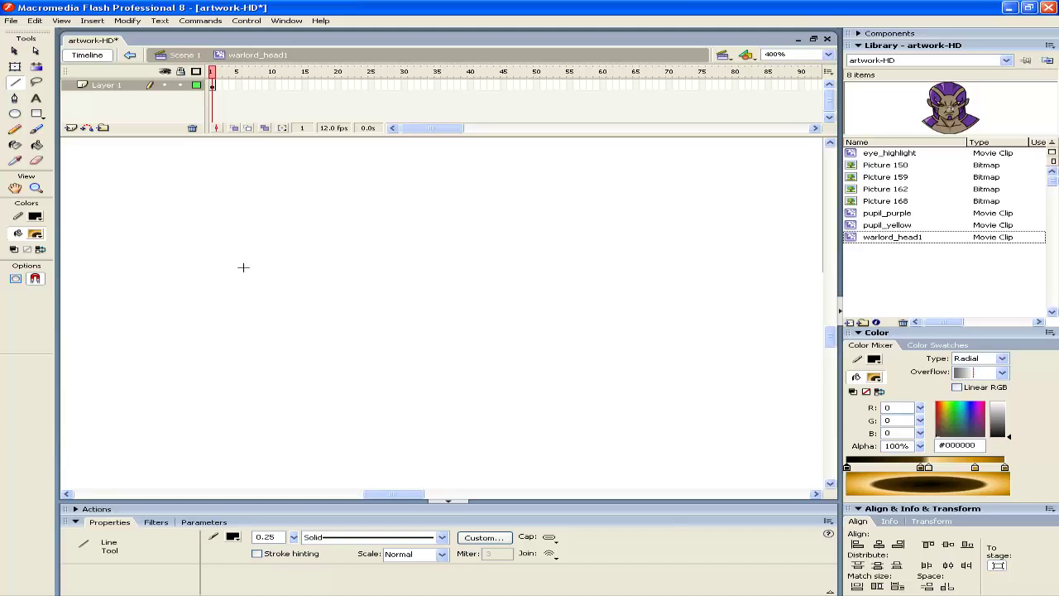
Step: Draw and bend three lines into a leaf-shaped eye outline with a curved inner line near the top
drag(226, 249, 526, 426)
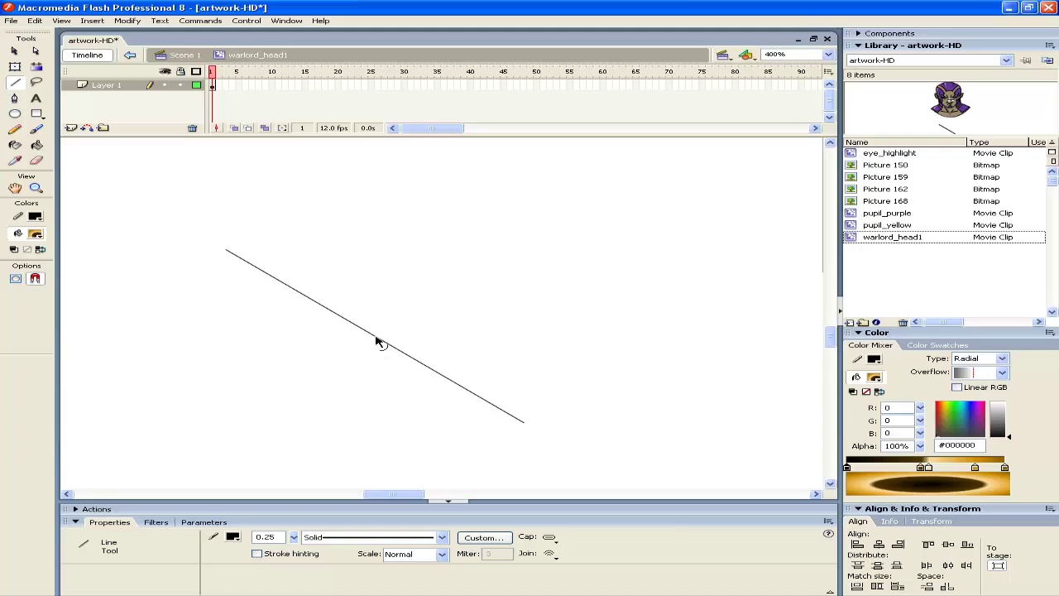
drag(374, 340, 301, 401)
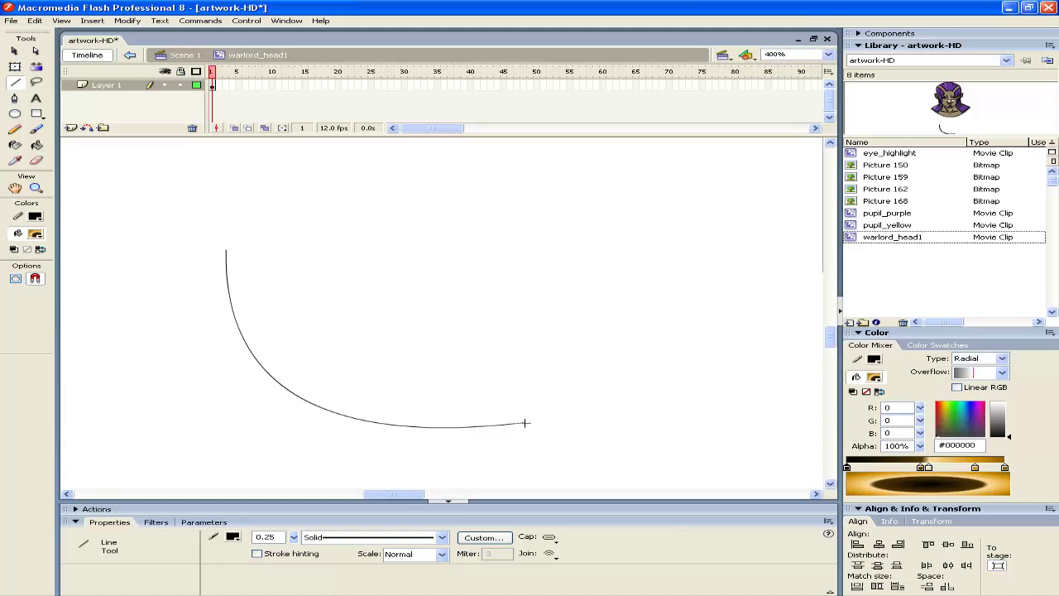
drag(523, 423, 225, 249)
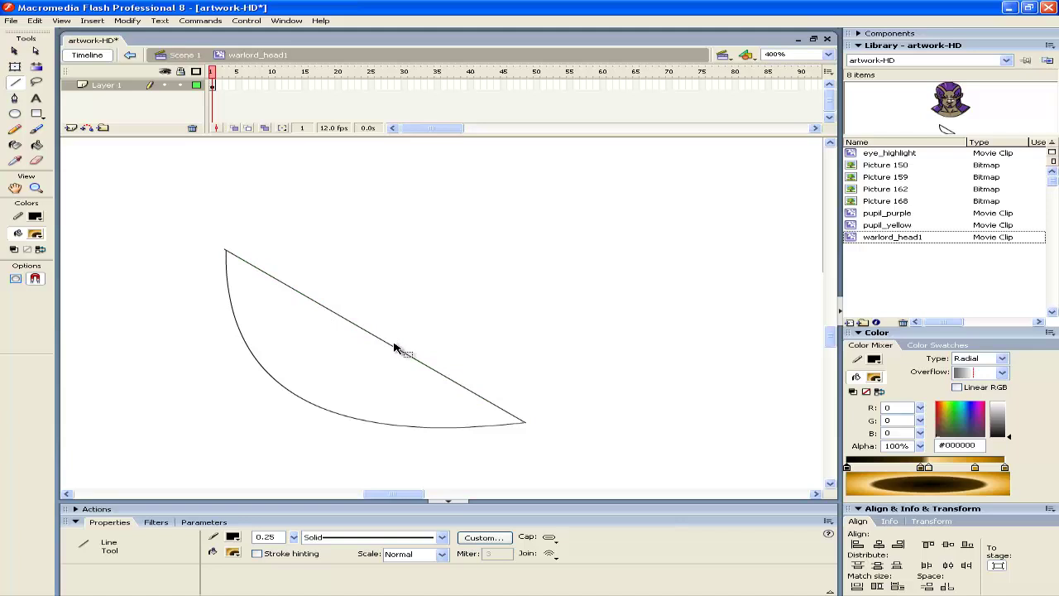
drag(398, 349, 405, 328)
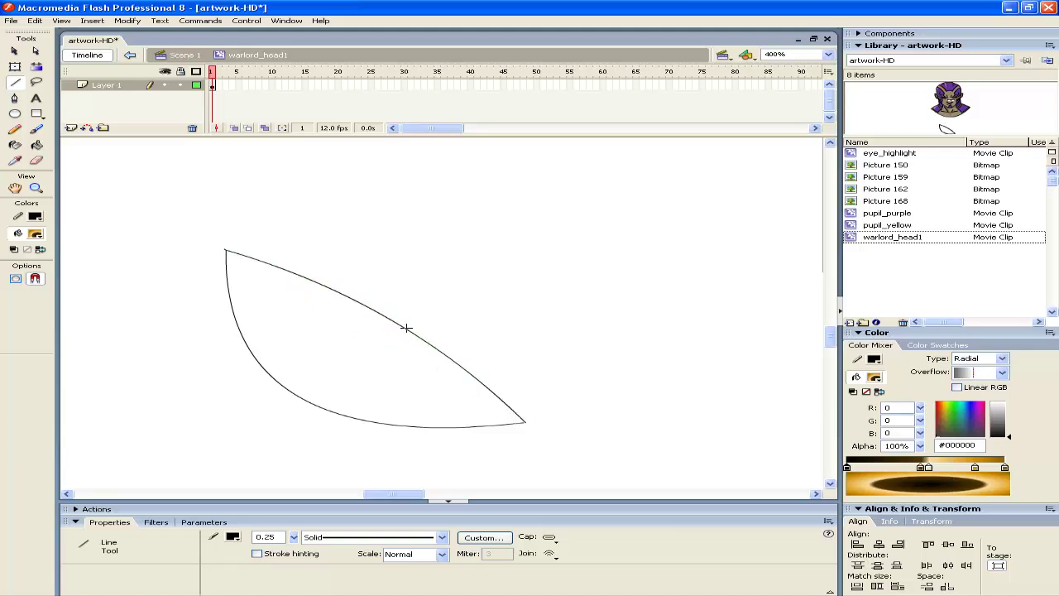
drag(227, 285, 507, 424)
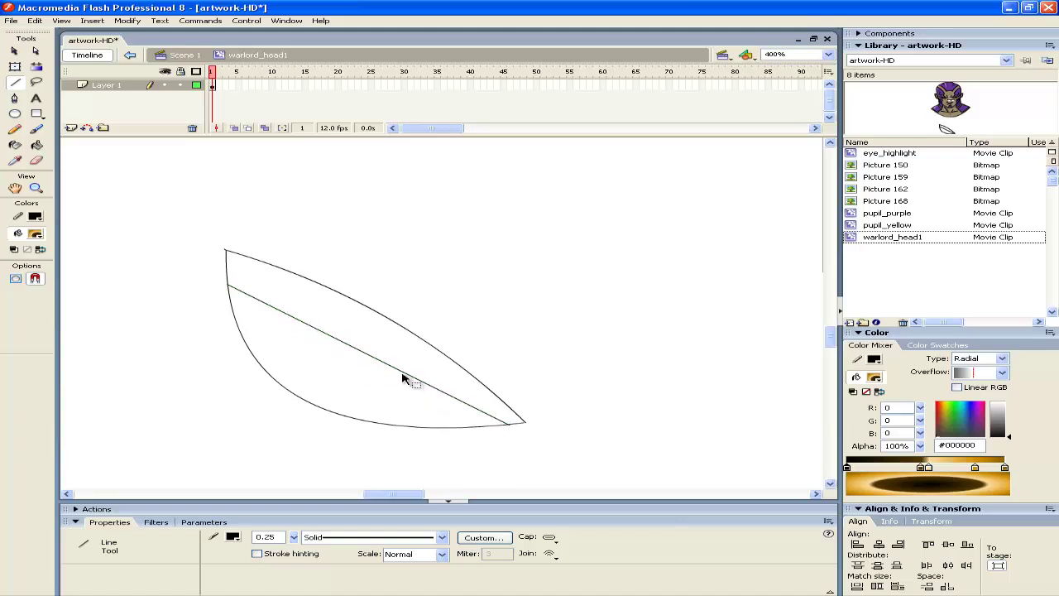
drag(400, 374, 403, 336)
Step: Fill the eye shape's upper sliver with light grey #CCCCCC using the Paint Bucket
click(36, 145)
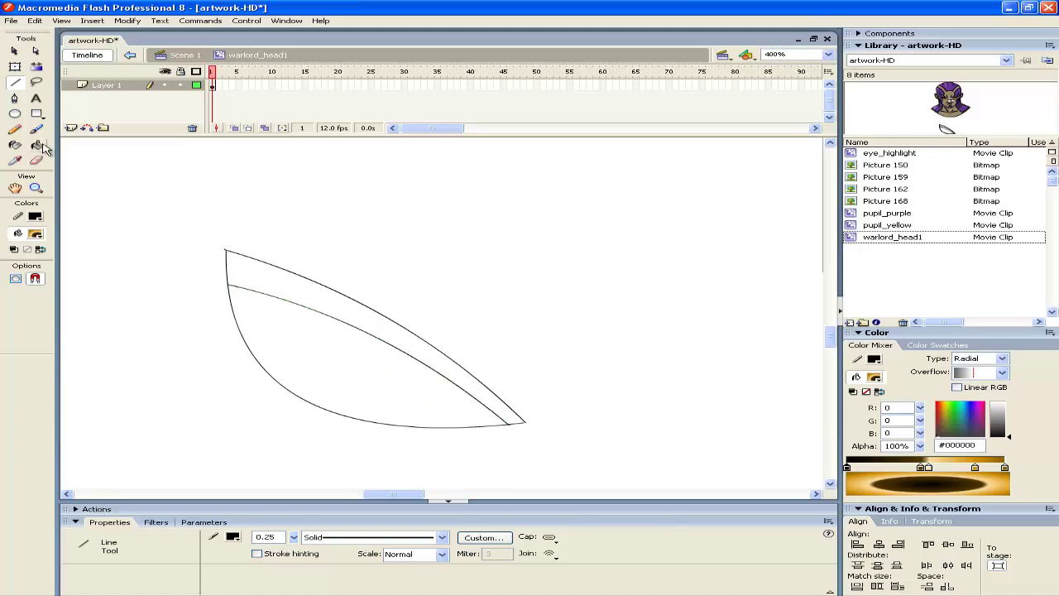
click(233, 552)
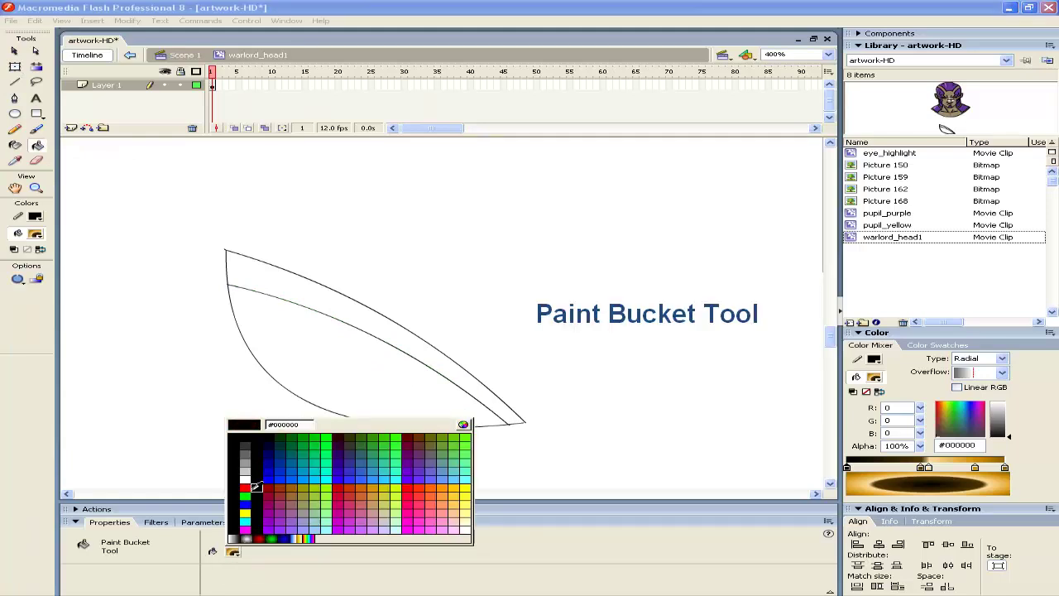
click(245, 480)
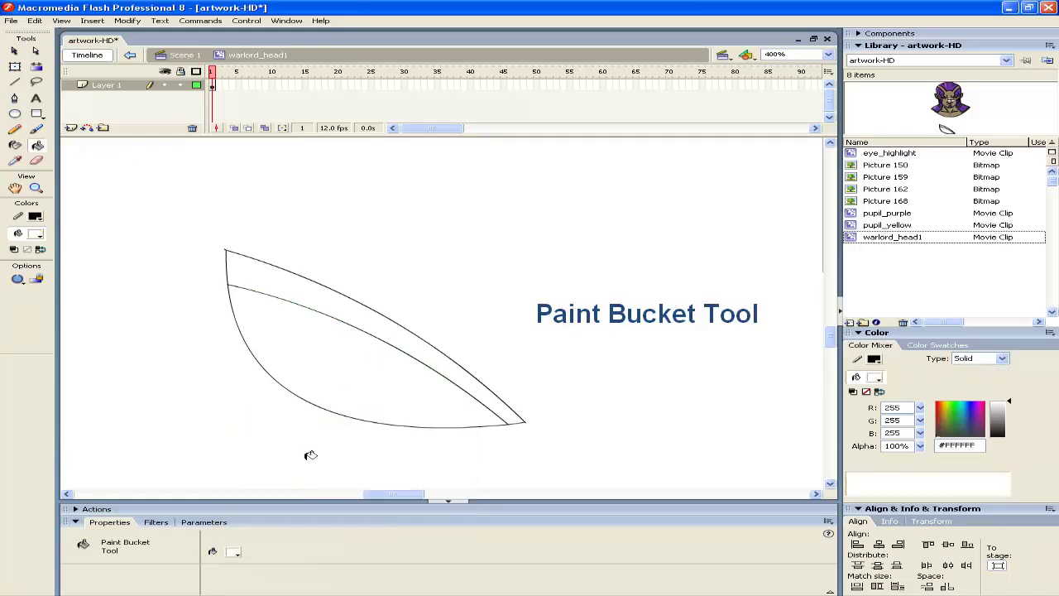
click(240, 552)
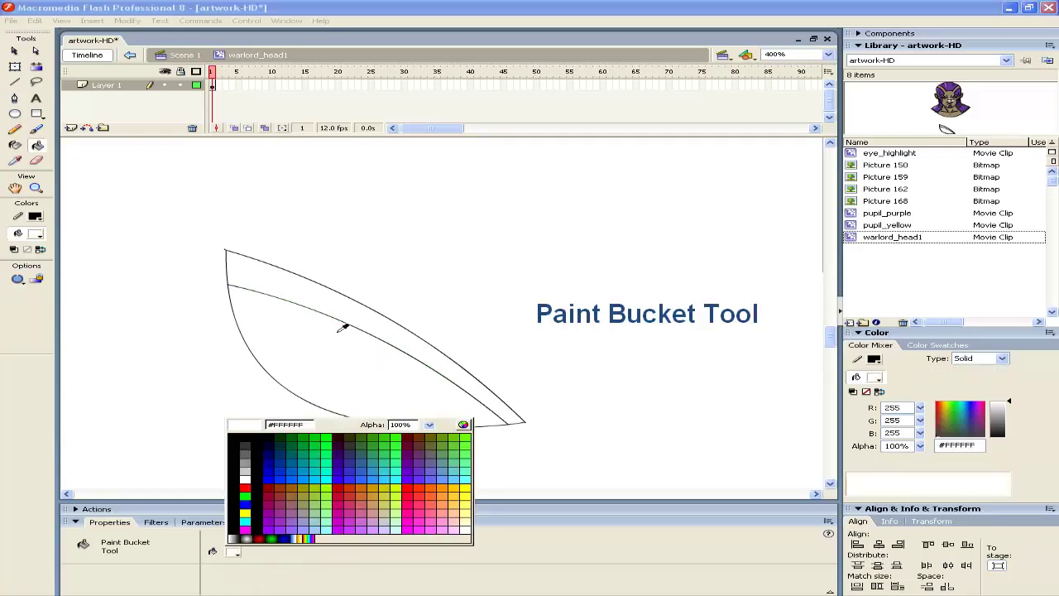
click(245, 468)
click(308, 288)
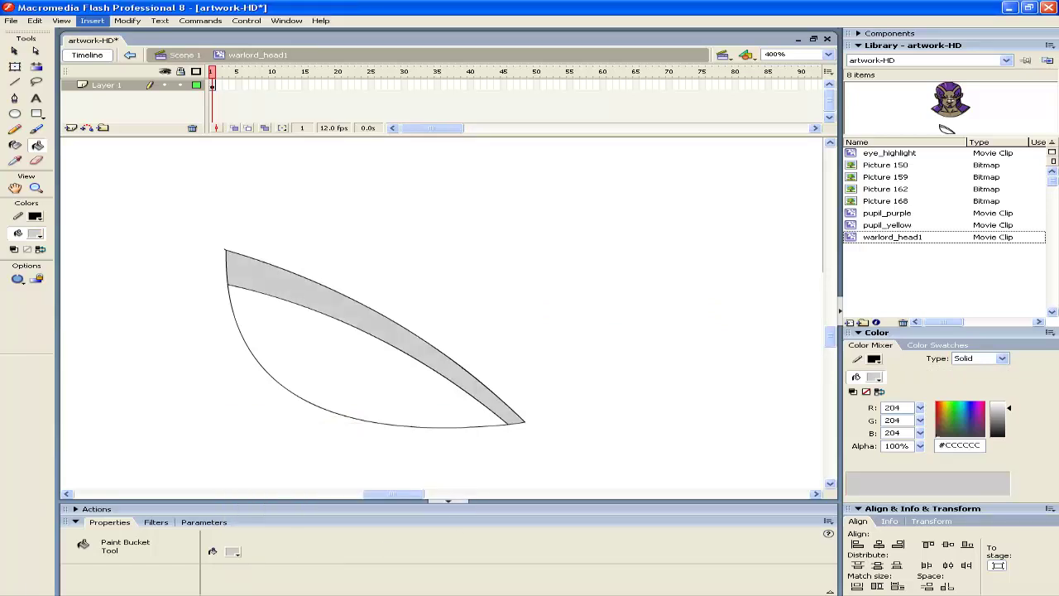
Step: Select and delete the inner curved stroke beneath the grey band
key(v)
click(351, 326)
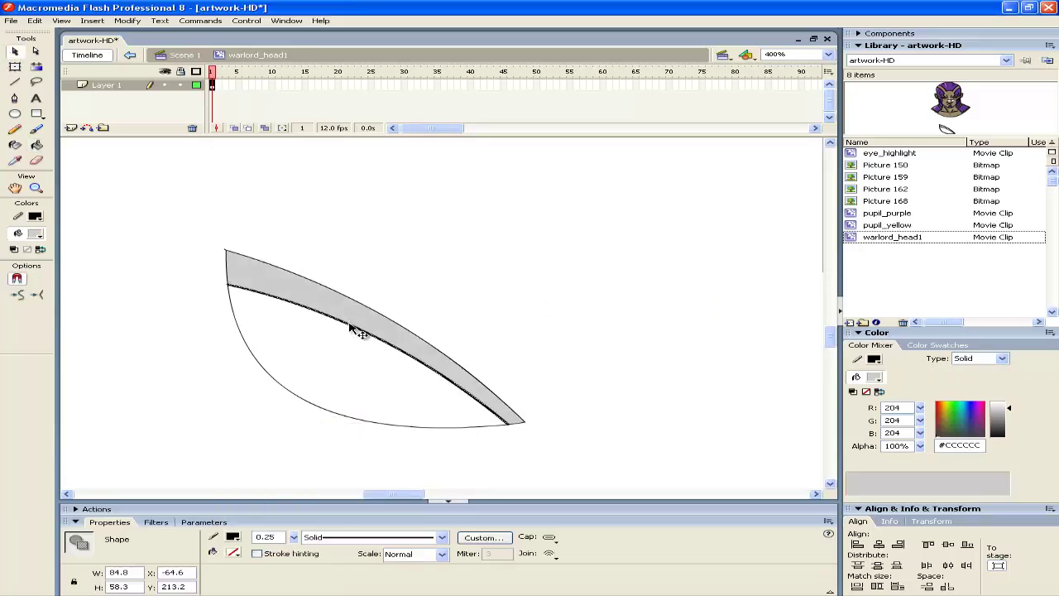
key(Delete)
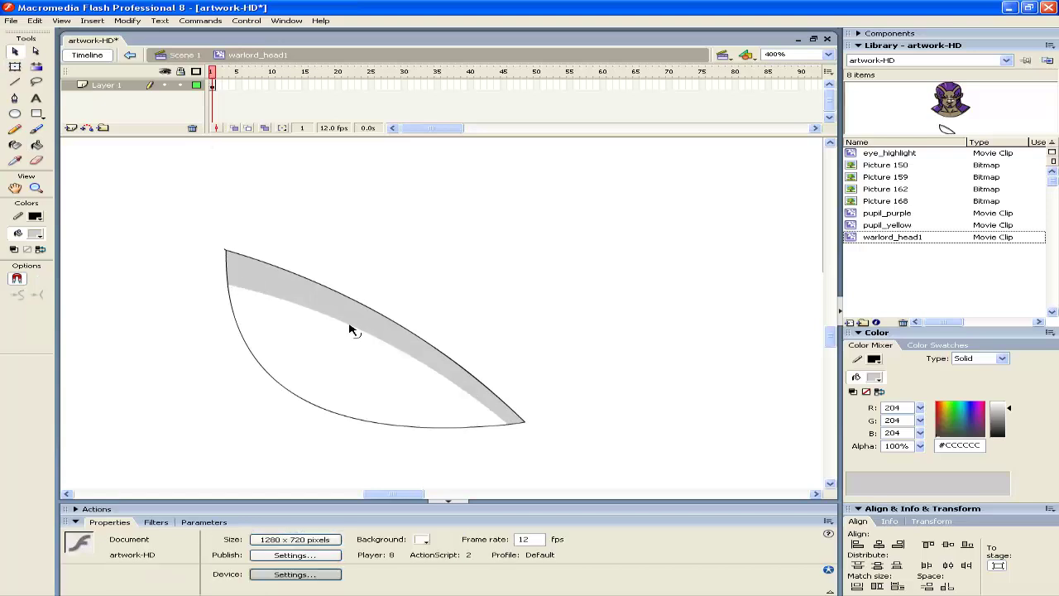
key(ctrl+z)
click(287, 308)
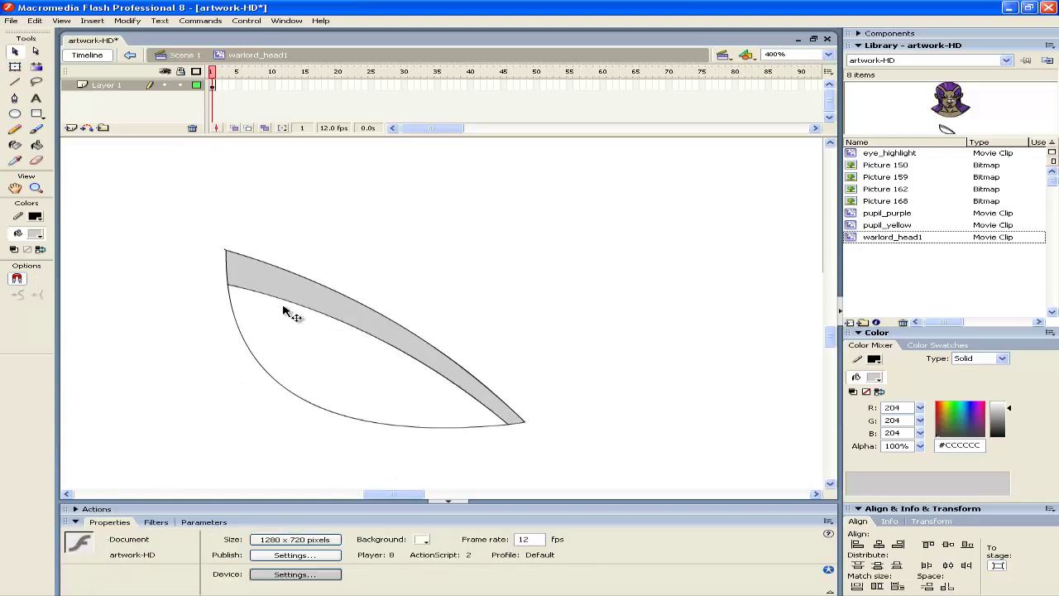
double_click(336, 322)
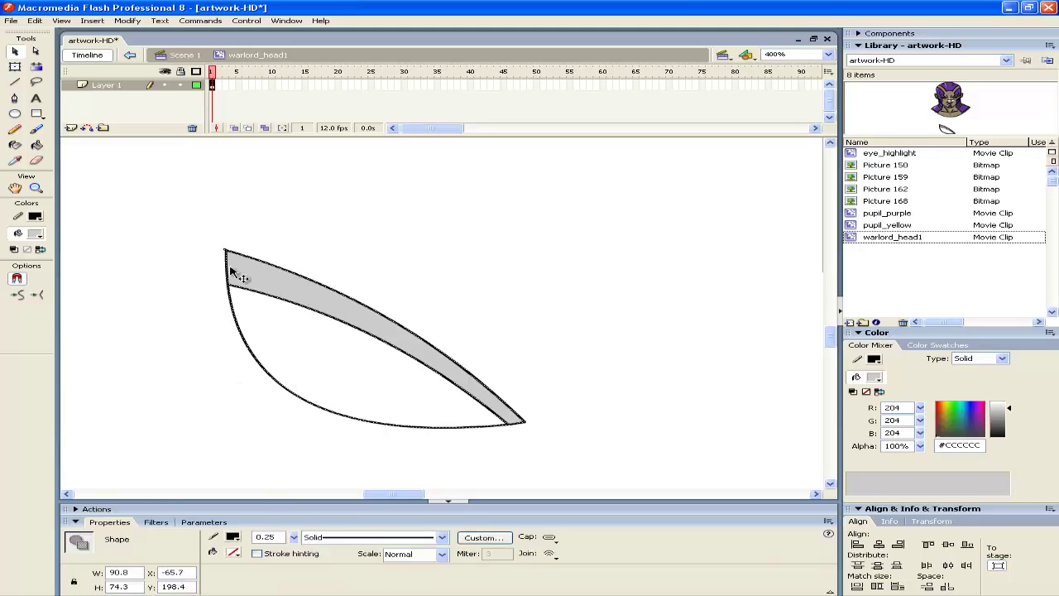
click(355, 339)
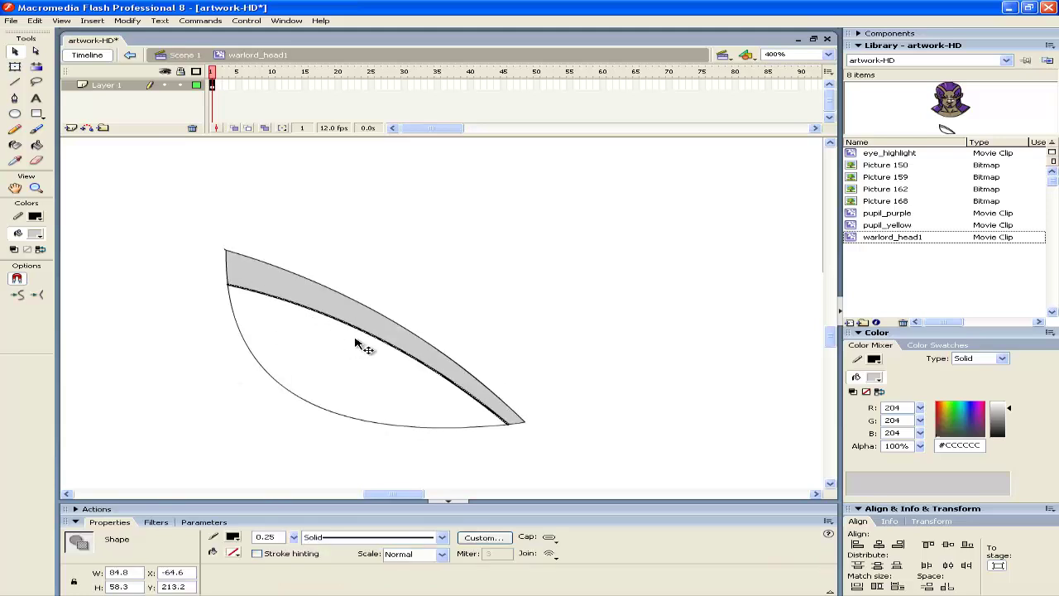
key(Delete)
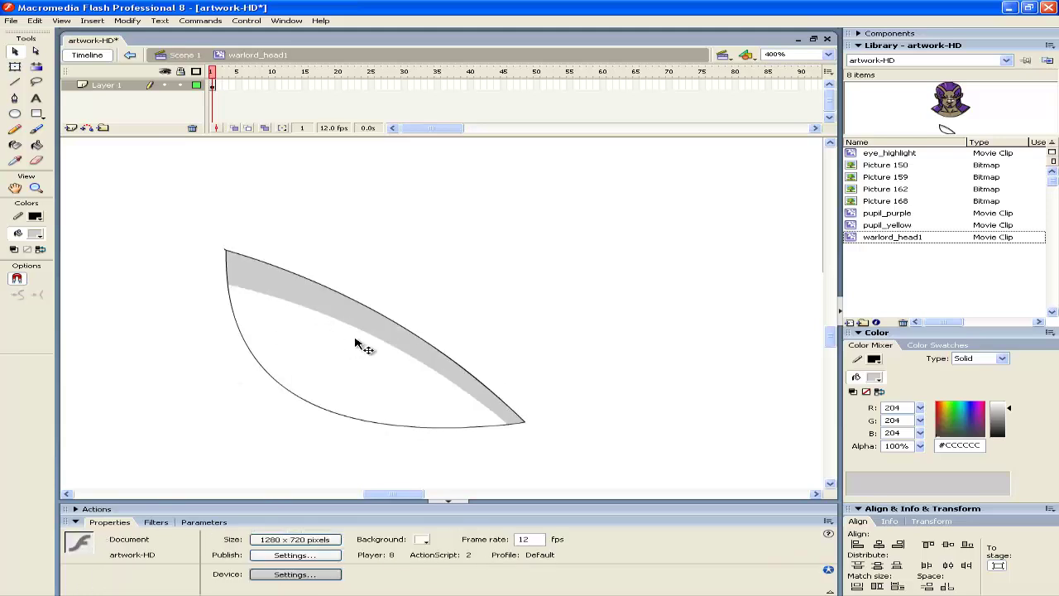
Step: Sketch a green Pencil guide curve across the eye shape
click(15, 130)
click(233, 536)
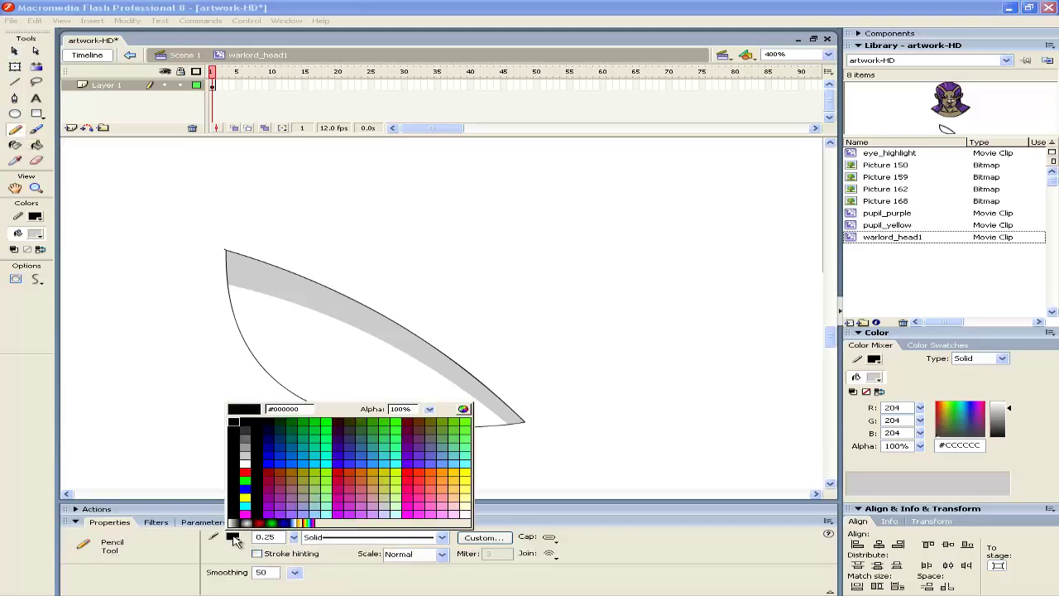
click(260, 479)
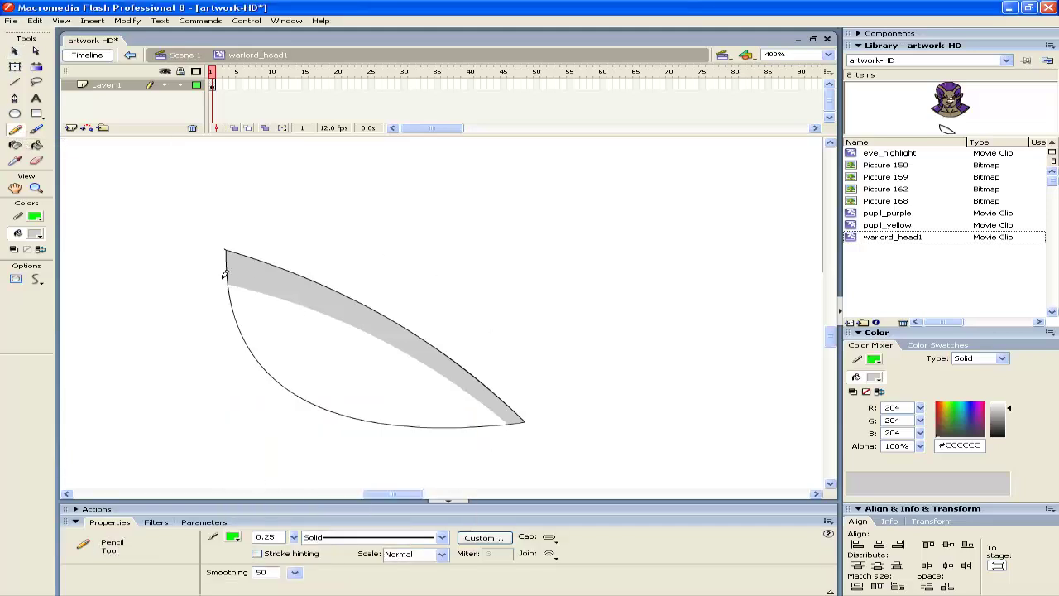
mouse_move(219, 276)
mouse_down()
mouse_move(489, 426)
mouse_move(494, 443)
mouse_move(507, 435)
mouse_move(144, 274)
mouse_up()
key(ctrl+z)
Step: Fill the area above the green guide grey, then delete the green stroke
click(37, 145)
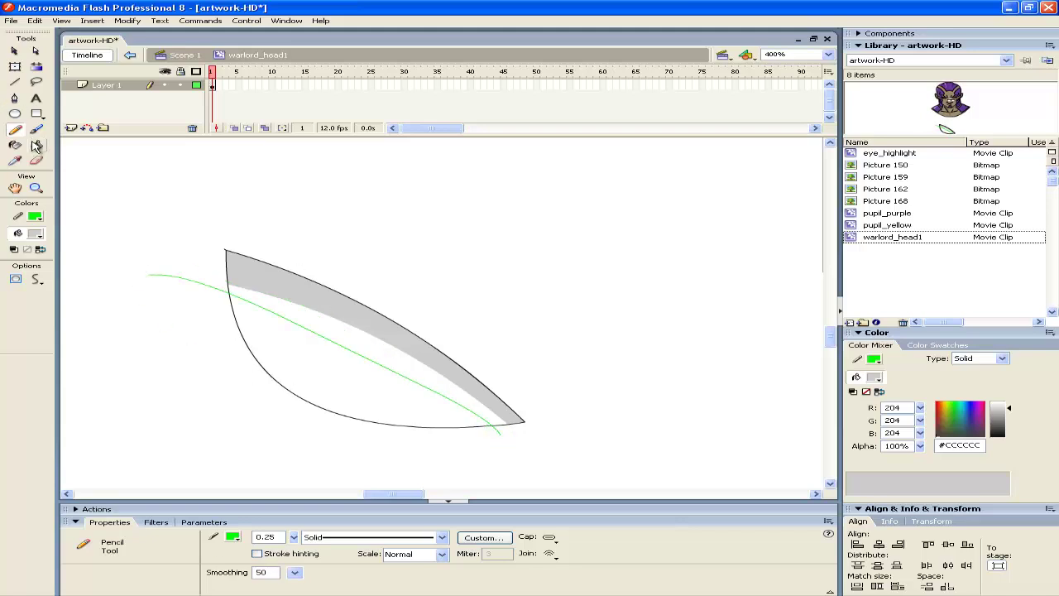
click(351, 352)
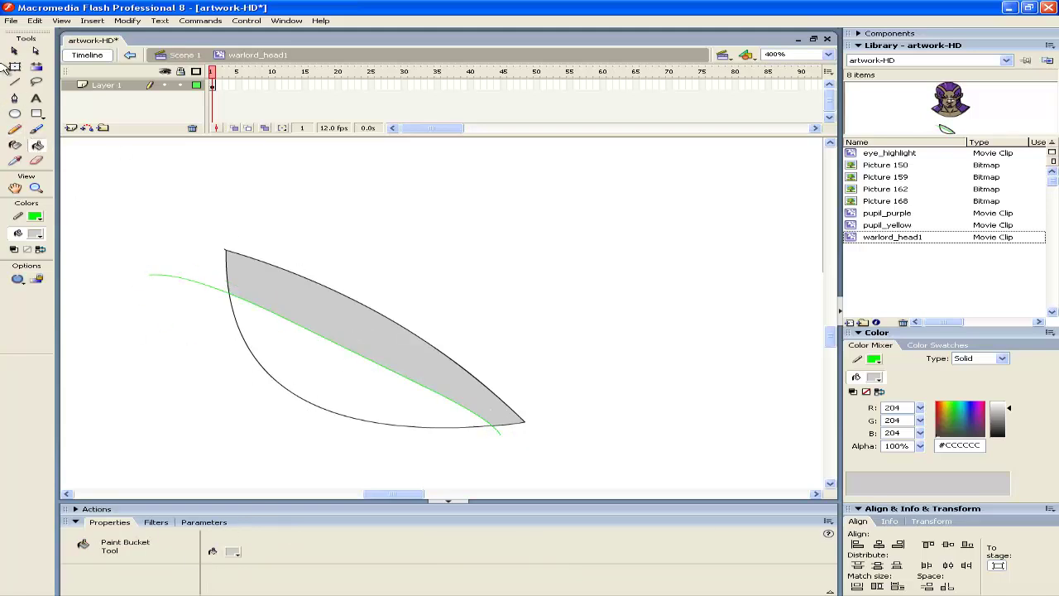
click(14, 51)
click(377, 379)
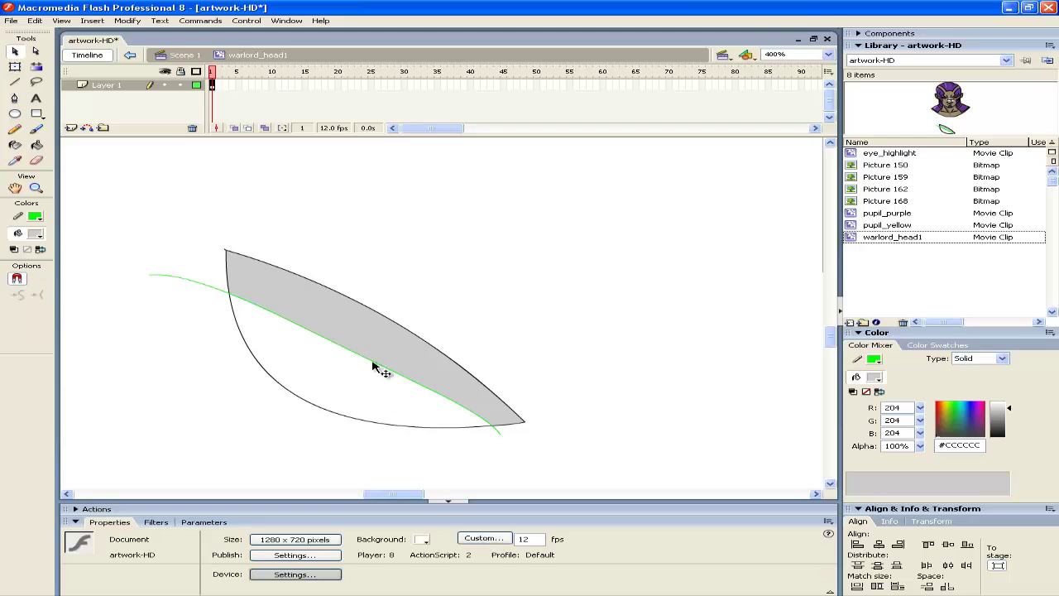
key(Delete)
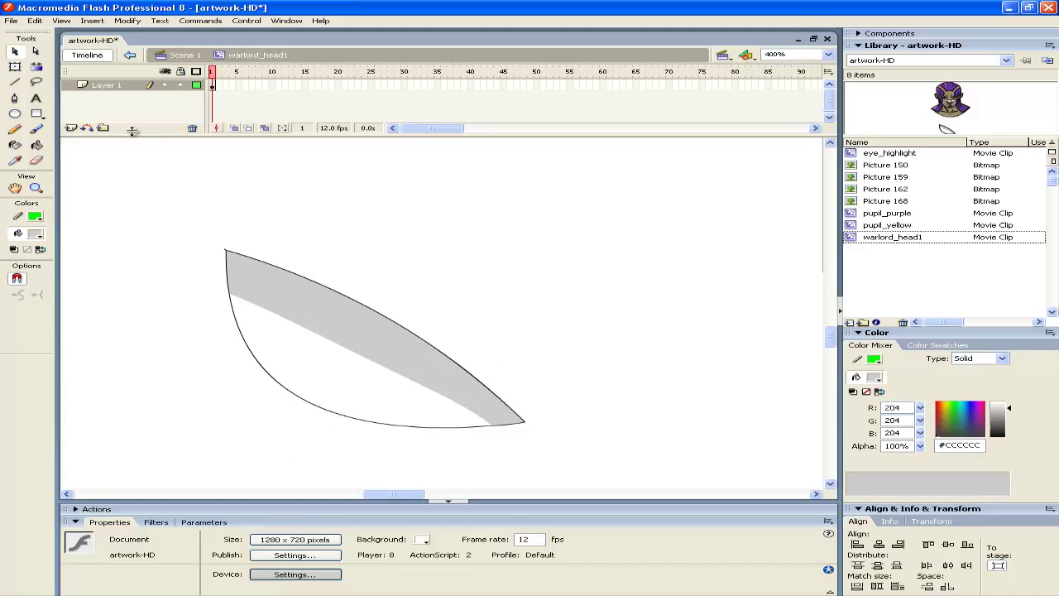
scroll(67, 213, up, 3)
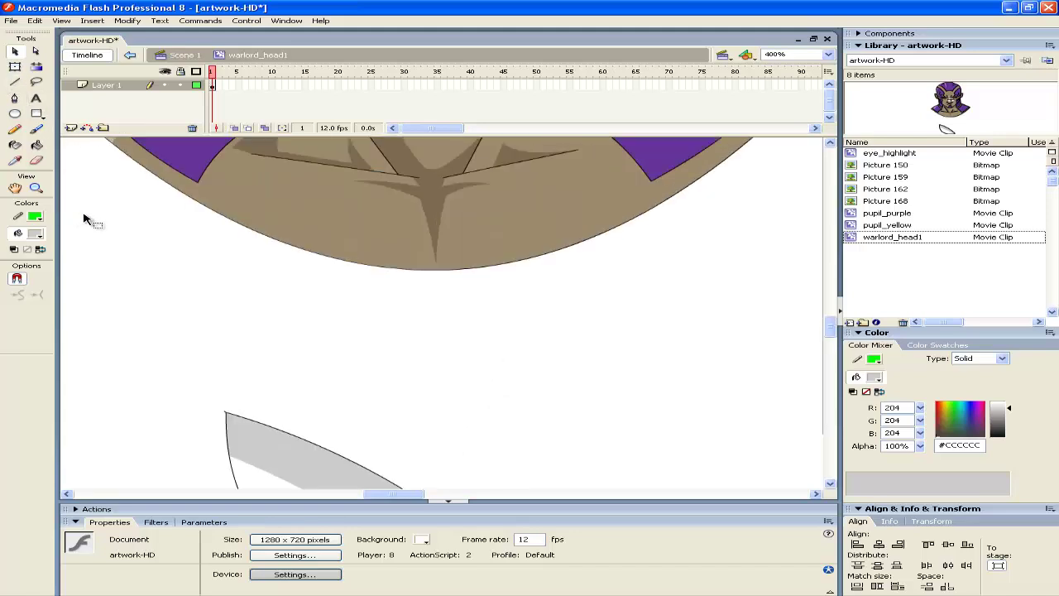
scroll(83, 220, down, 2)
scroll(86, 218, down, 2)
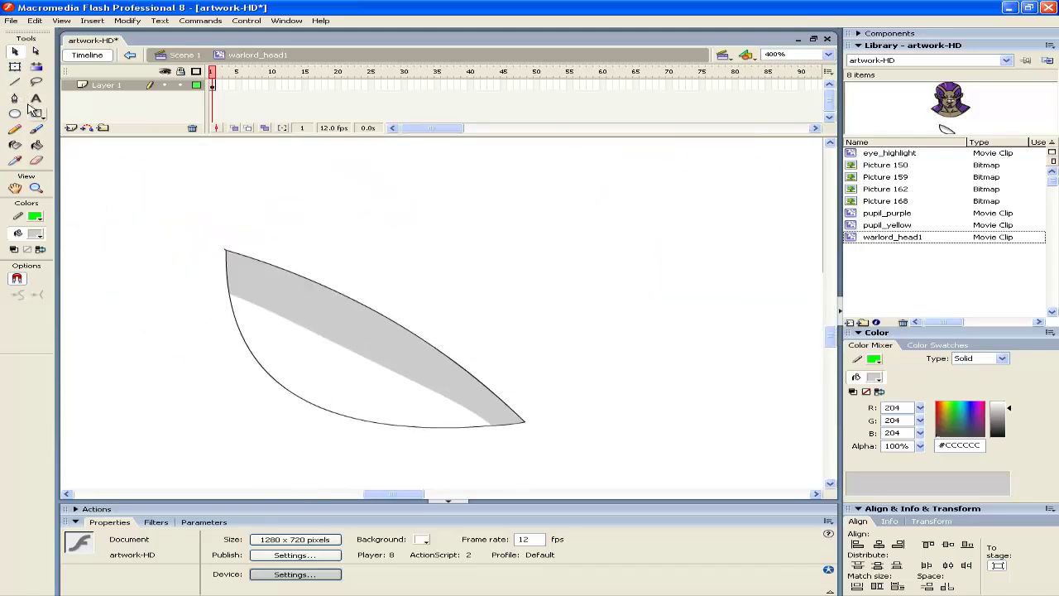
click(14, 84)
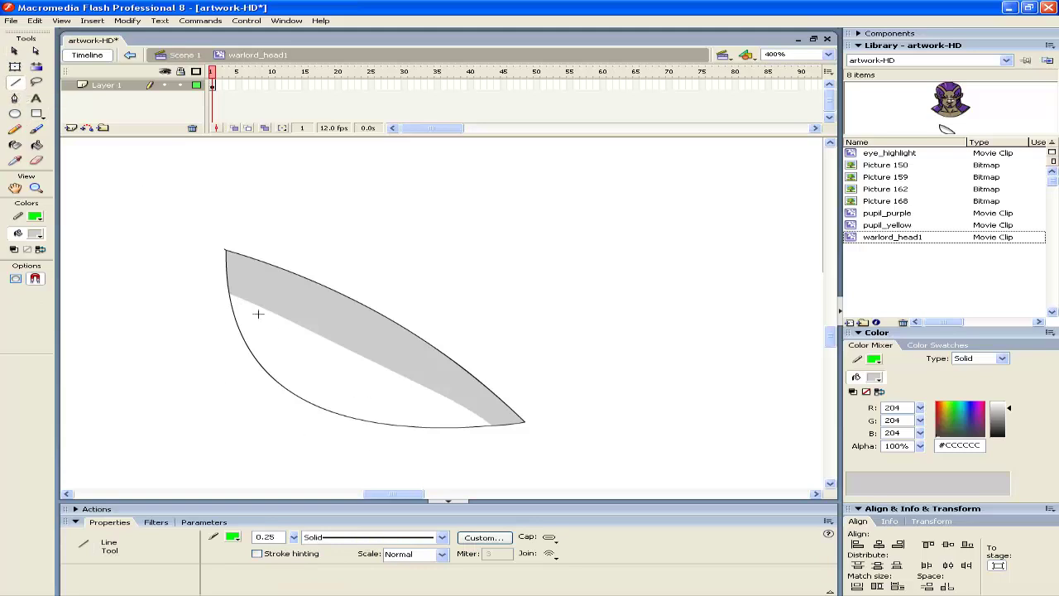
click(14, 131)
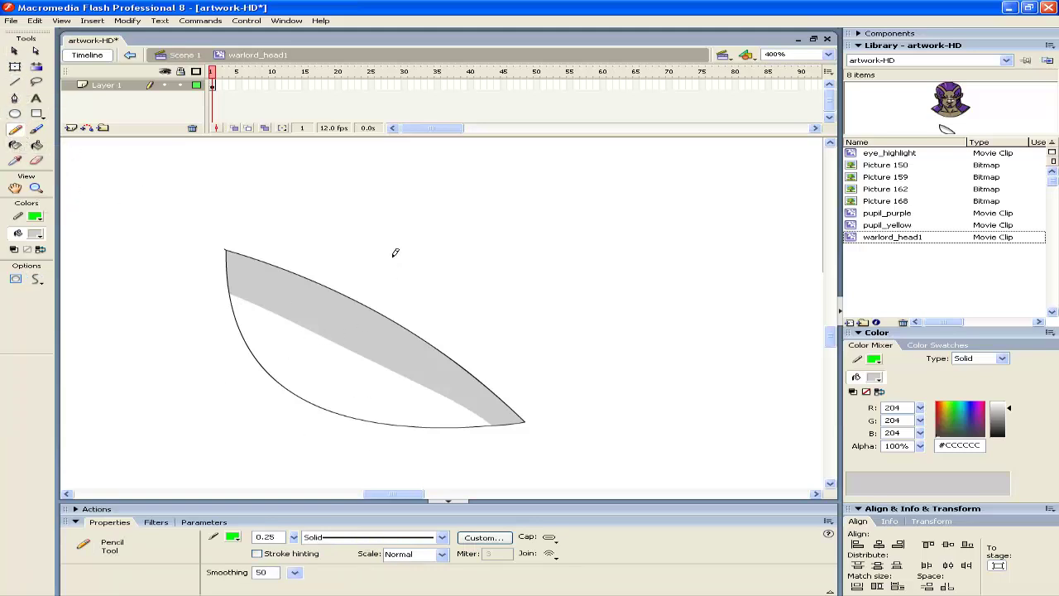
mouse_move(394, 252)
mouse_down()
mouse_move(341, 285)
mouse_move(338, 428)
mouse_up()
key(ctrl+z)
key(ctrl+z)
key(ctrl+z)
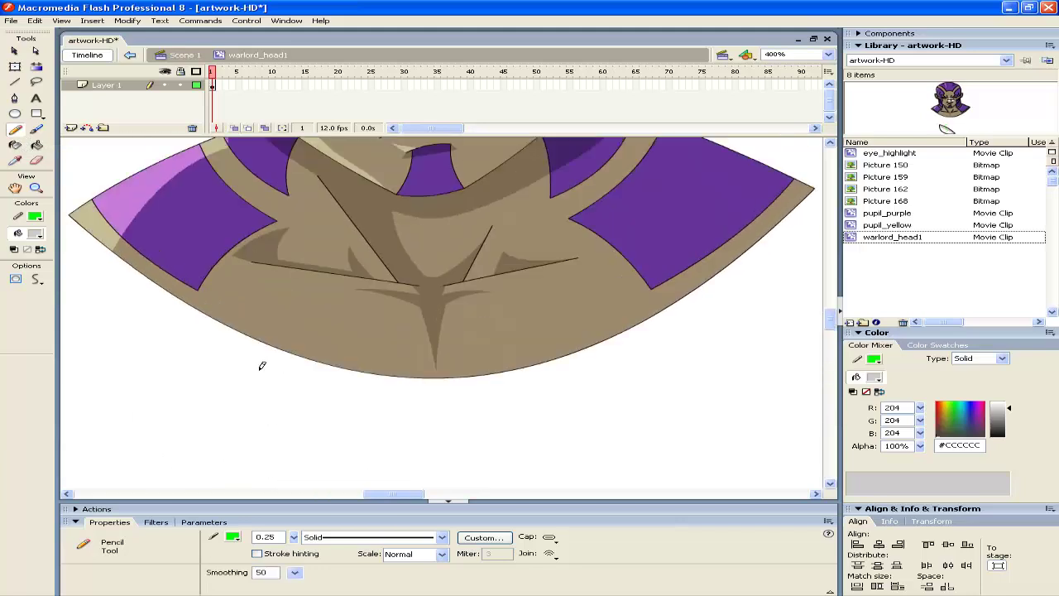
scroll(262, 365, up, 8)
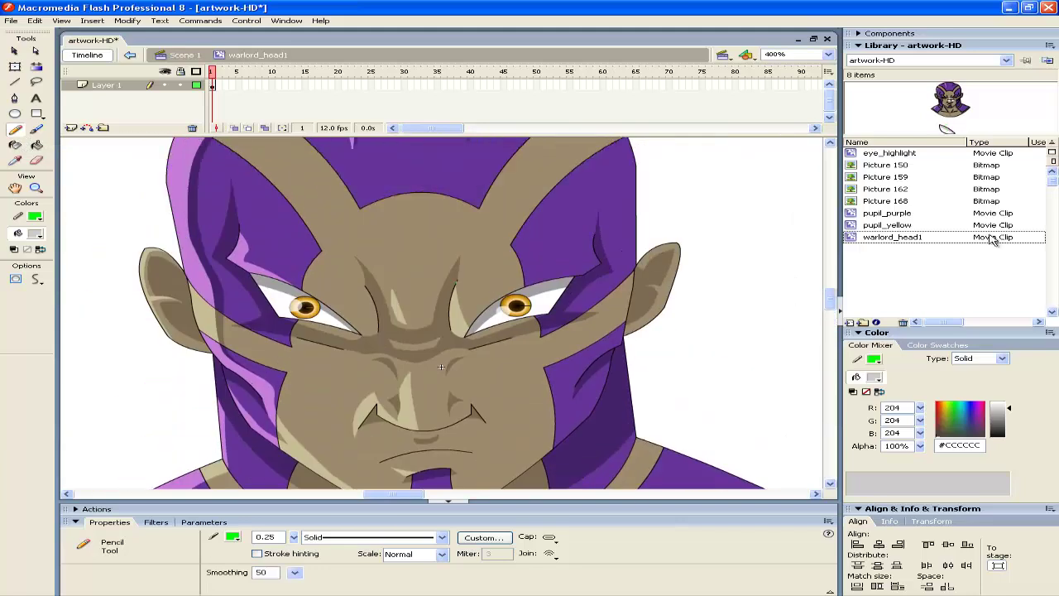
click(827, 53)
click(798, 113)
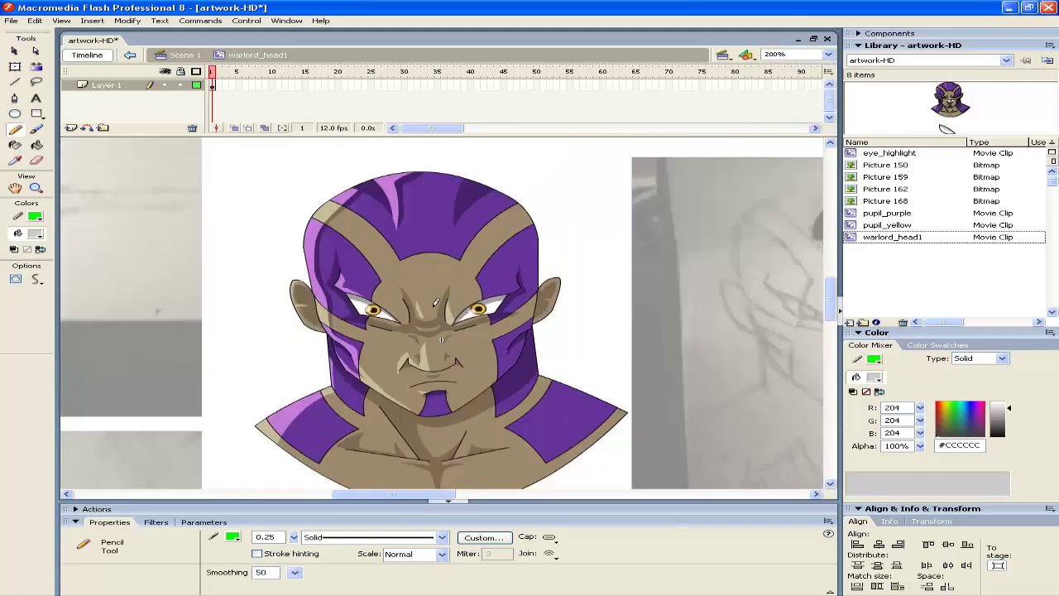
click(15, 82)
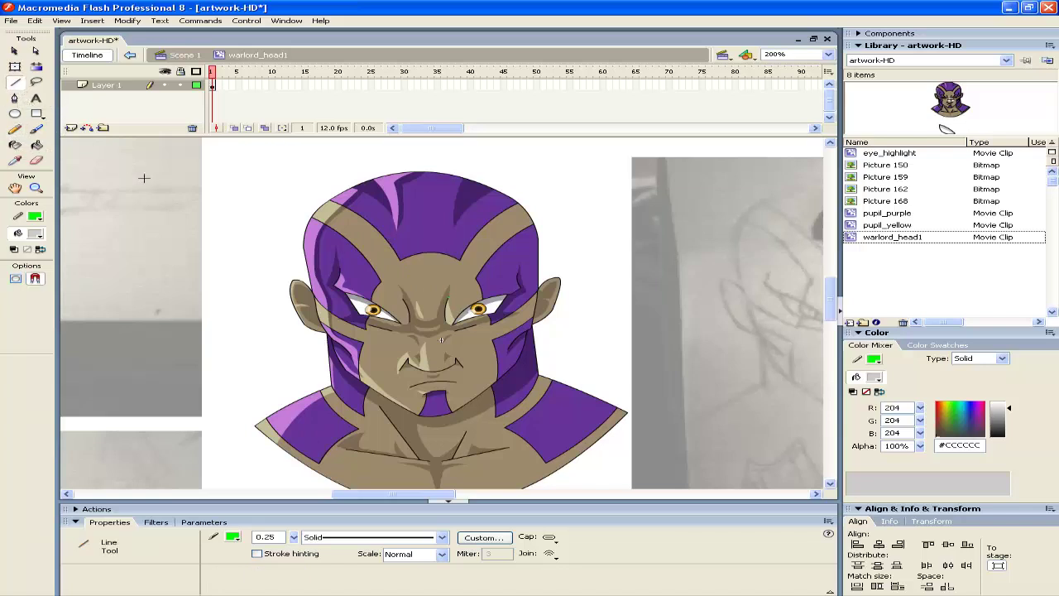
scroll(264, 234, down, 5)
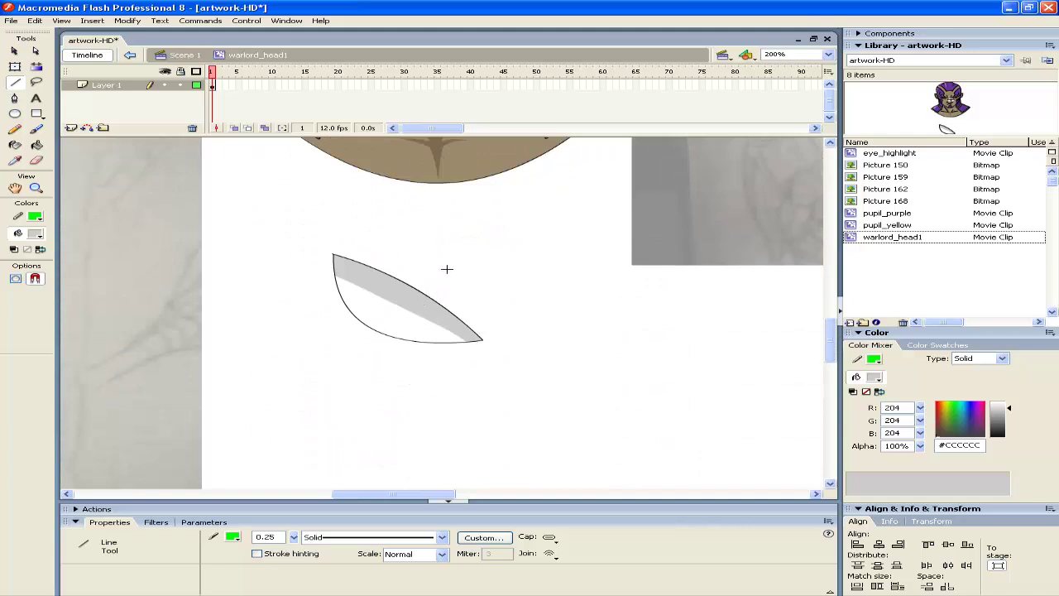
drag(377, 313, 463, 302)
click(14, 51)
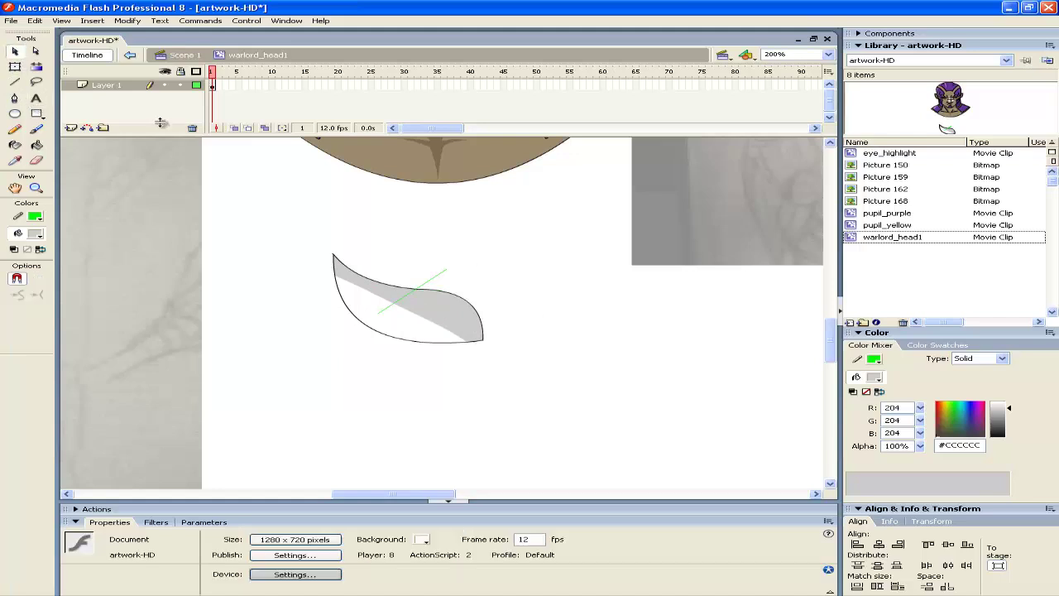
click(441, 278)
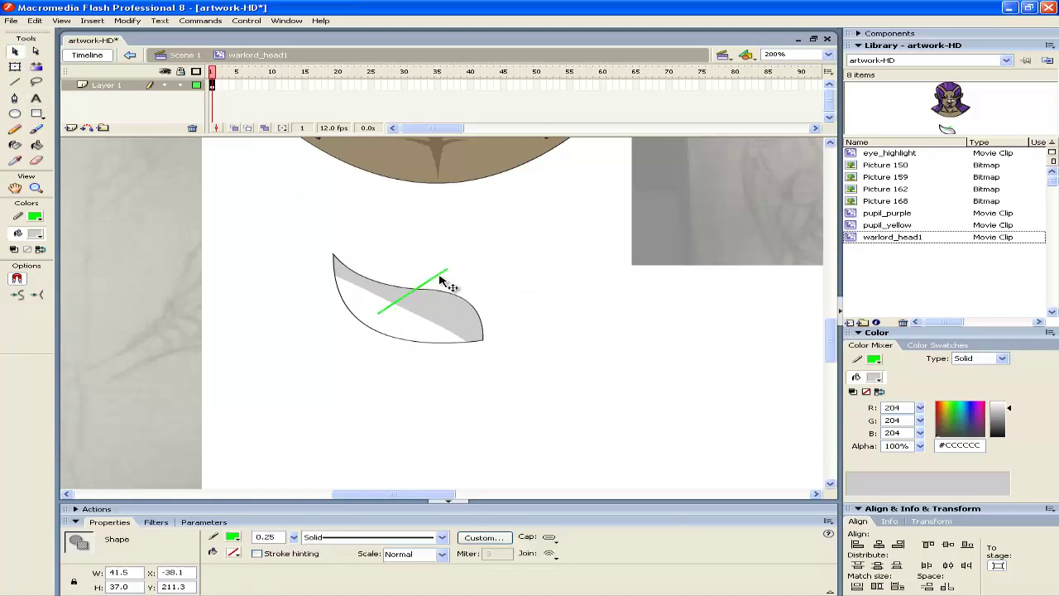
key(Delete)
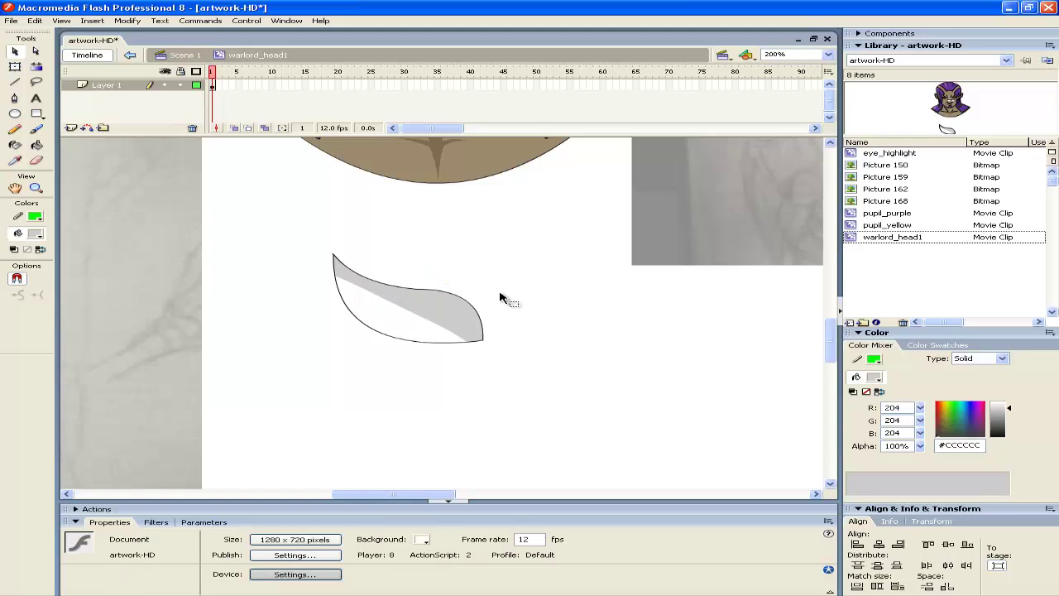
scroll(504, 300, up, 6)
scroll(513, 269, up, 2)
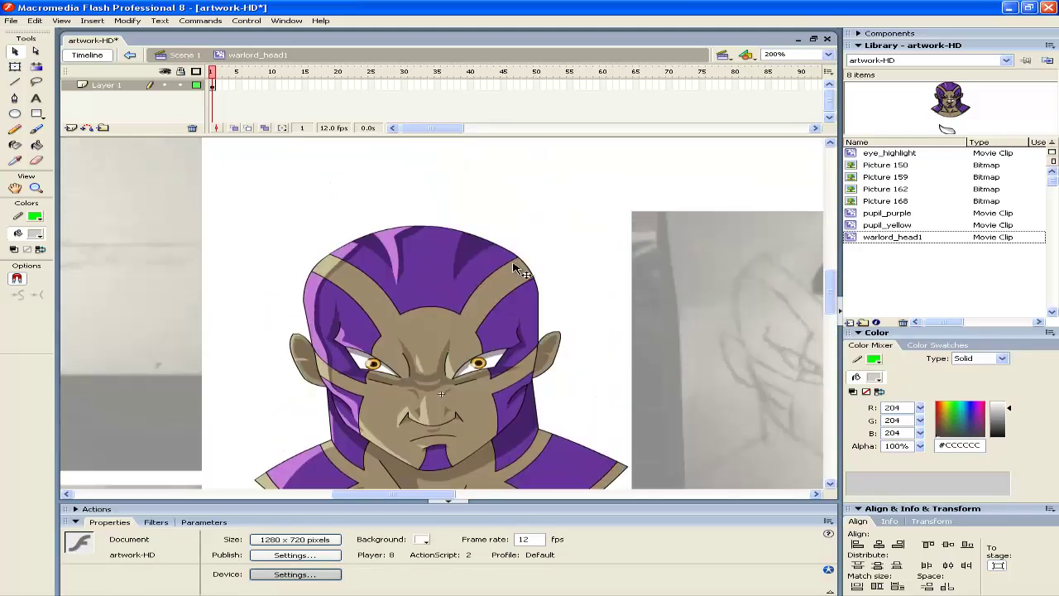
scroll(509, 272, down, 2)
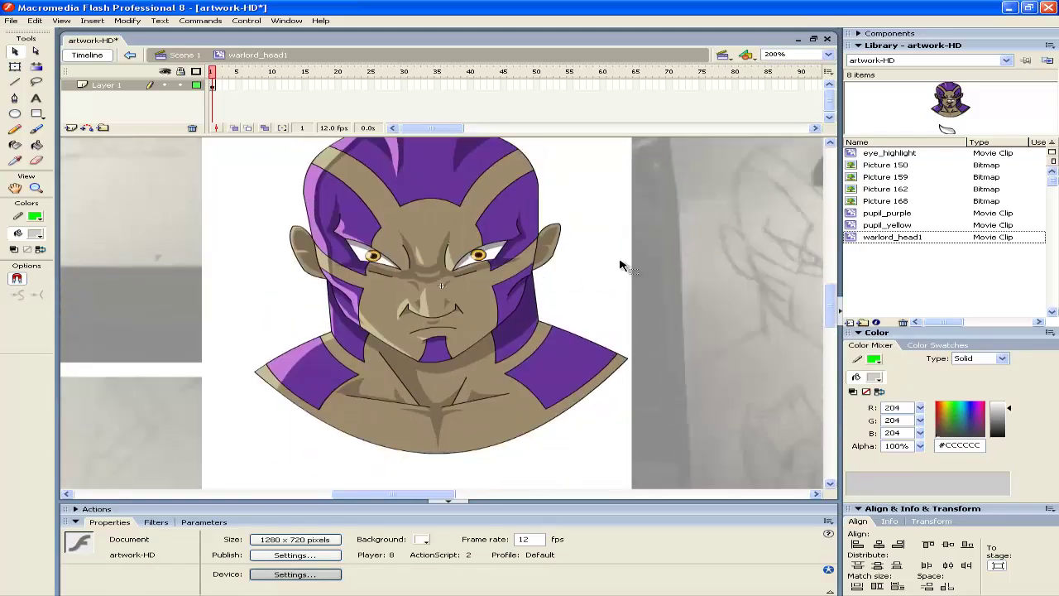
scroll(617, 274, down, 2)
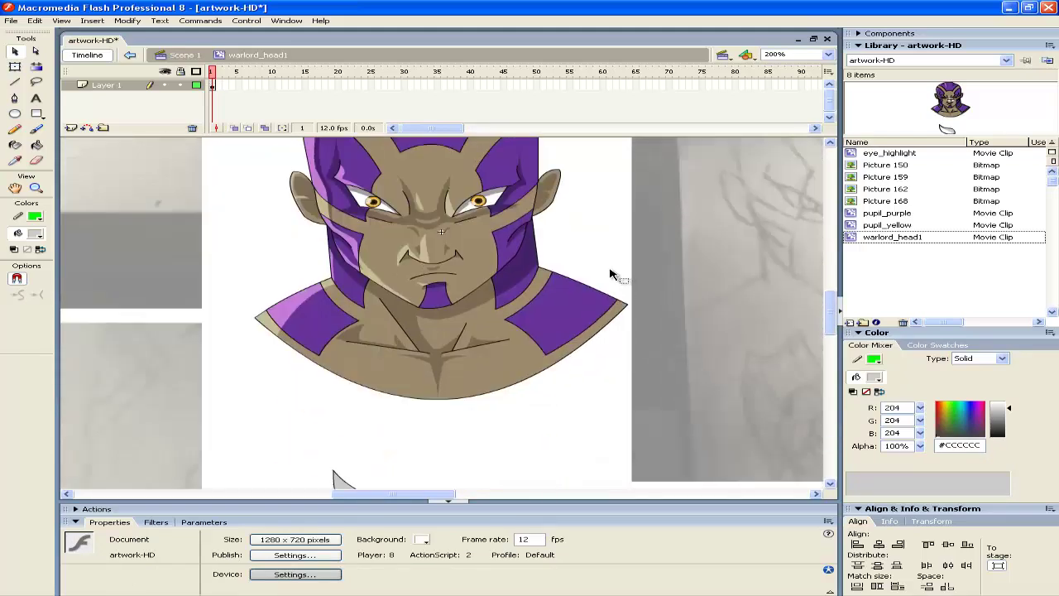
click(827, 54)
click(819, 103)
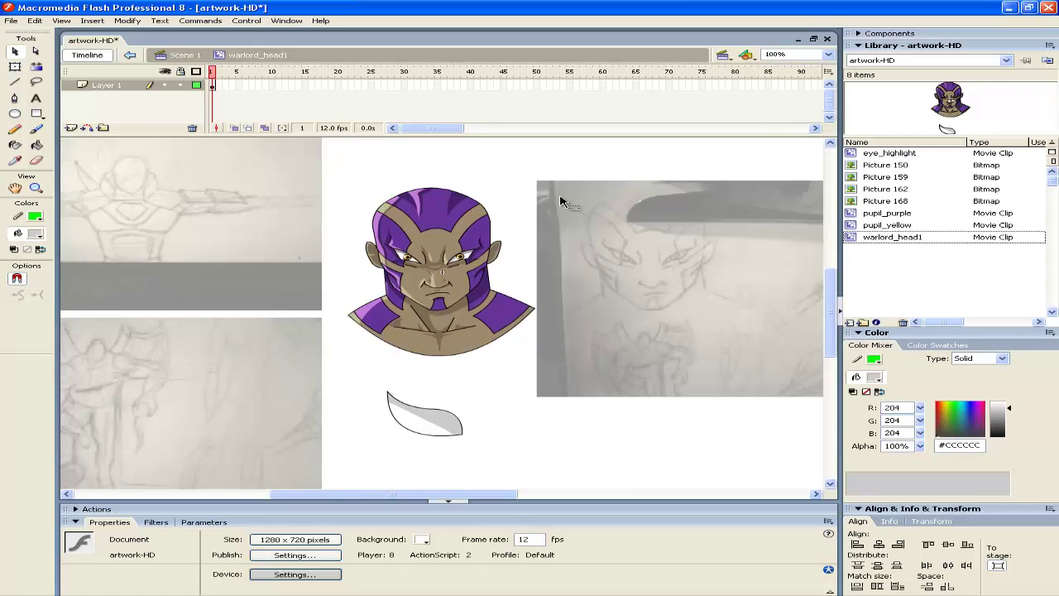
Step: Return to Scene 1, then reopen warlord_head1 for in-place editing
double_click(515, 197)
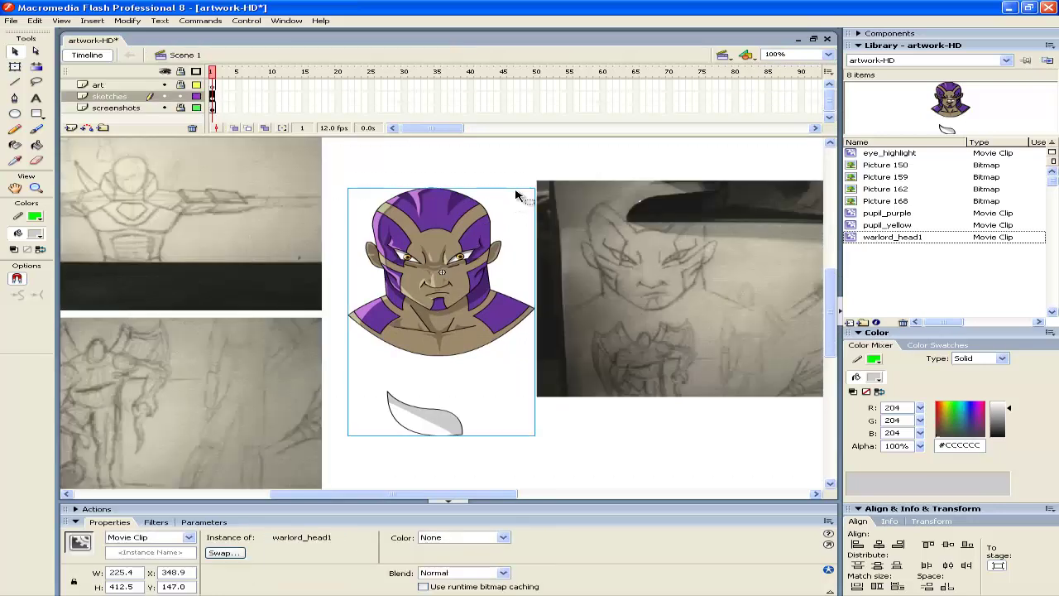
click(560, 468)
click(456, 422)
double_click(456, 422)
Step: Delete the eye shape's black outline and grey fill, then go back to Scene 1
click(456, 422)
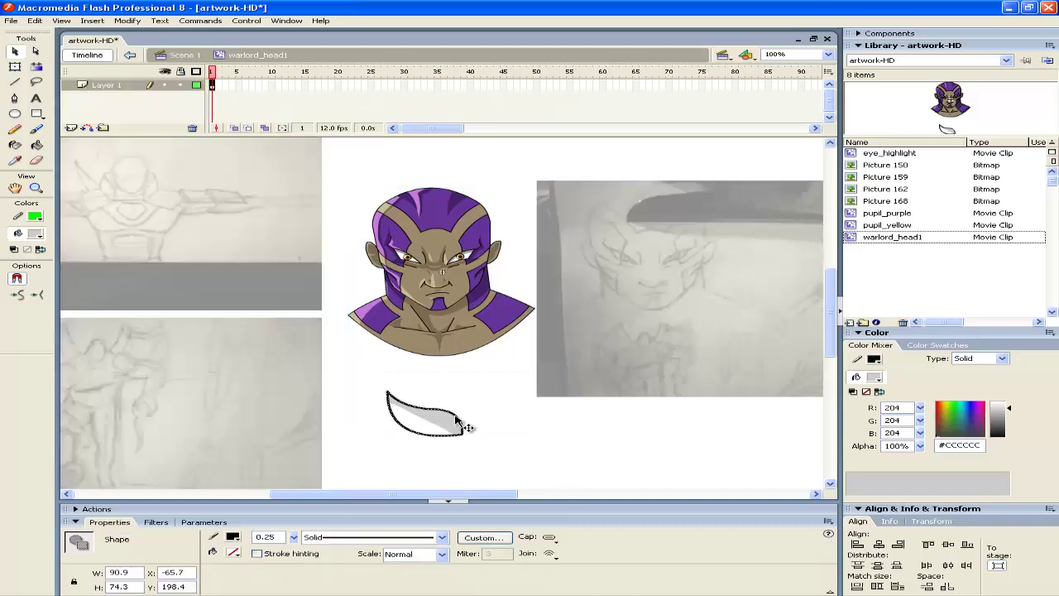
key(Delete)
click(444, 423)
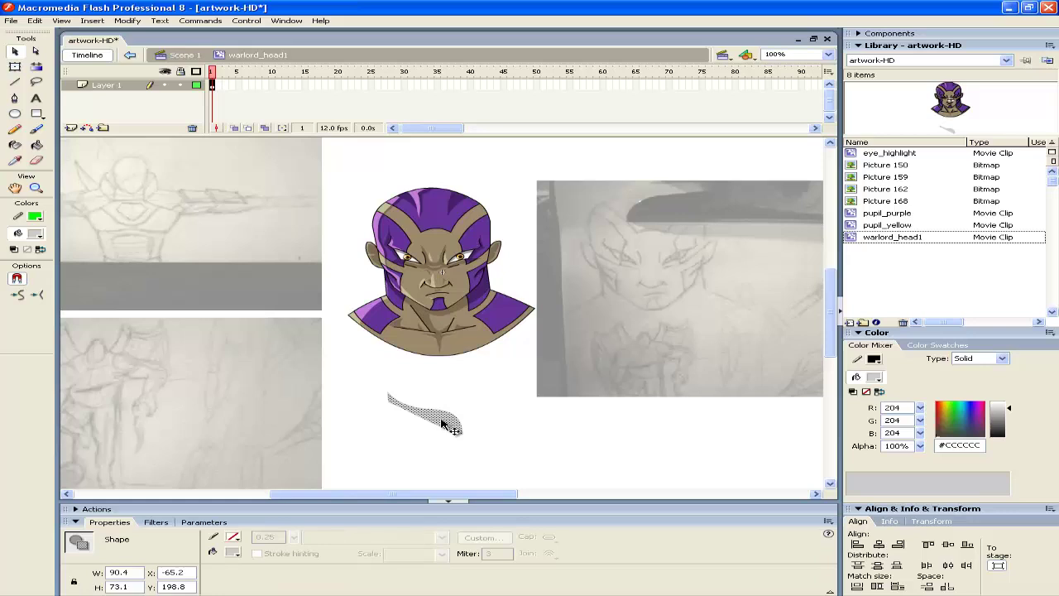
key(Delete)
key(ctrl+z)
key(Delete)
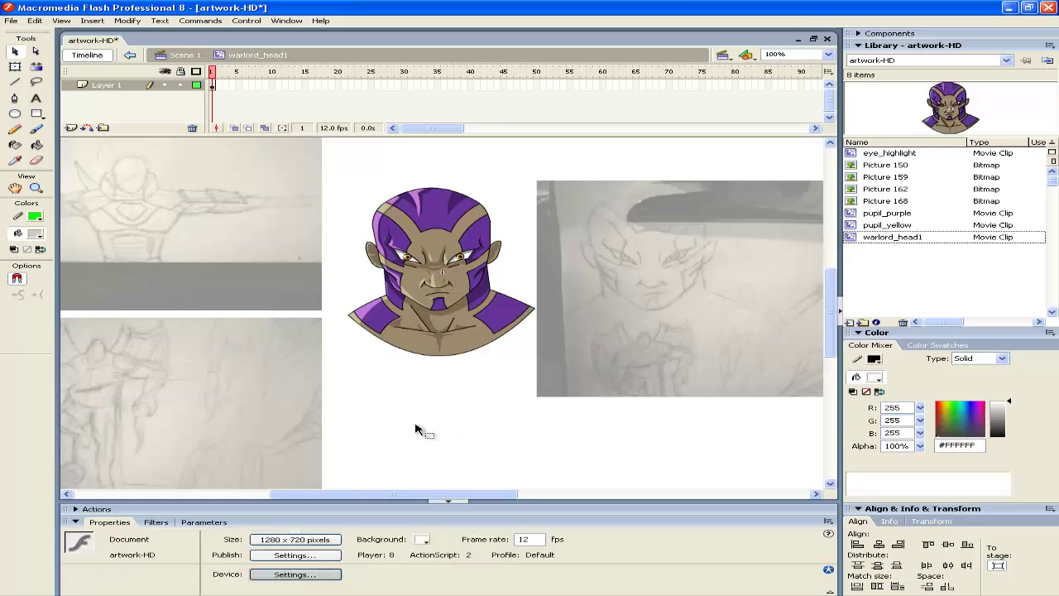
double_click(423, 426)
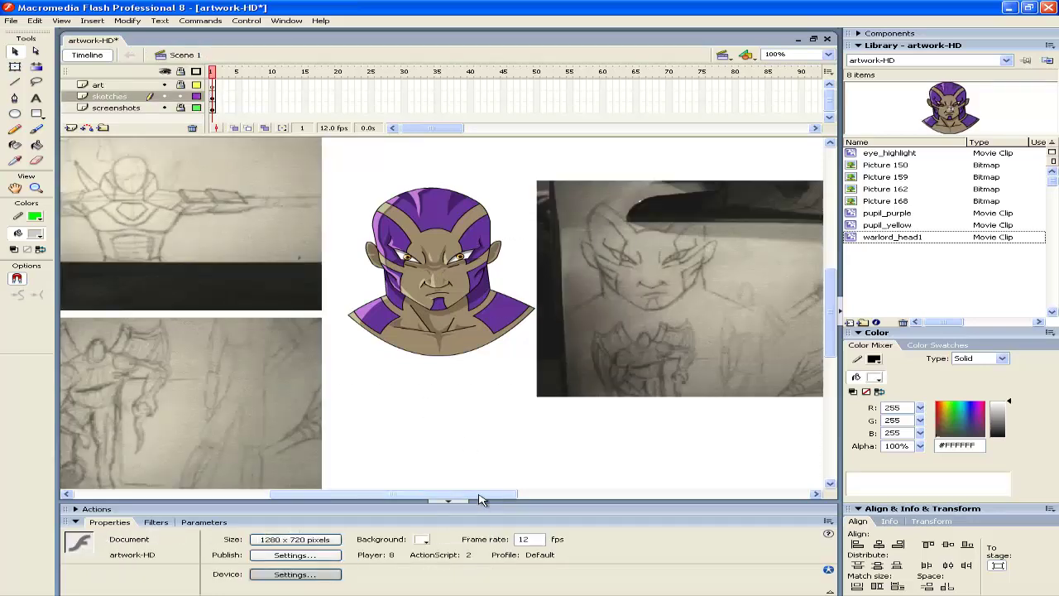
drag(480, 496, 458, 495)
scroll(430, 412, down, 3)
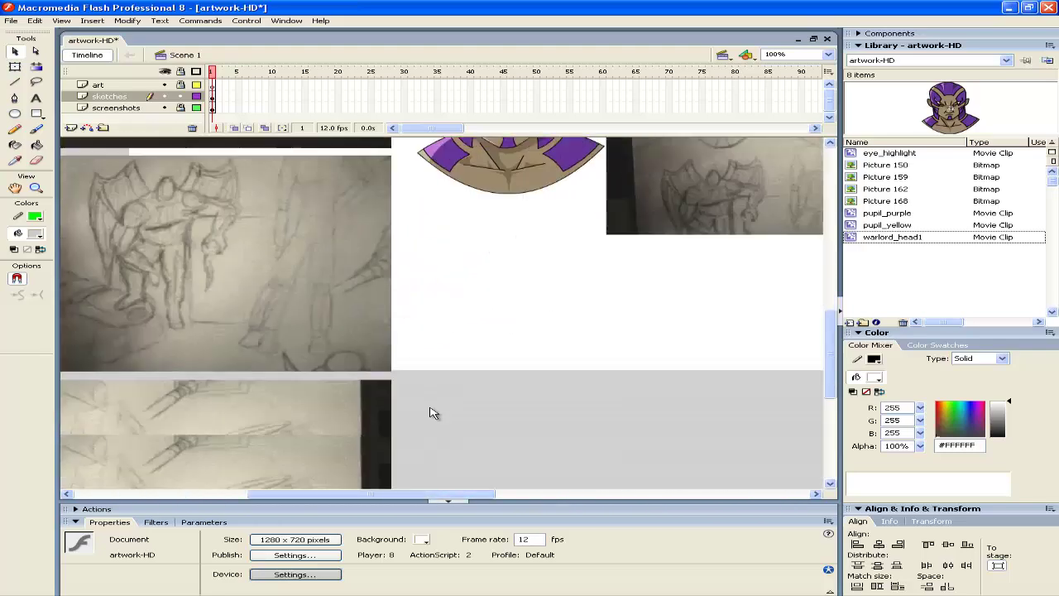
scroll(436, 408, up, 3)
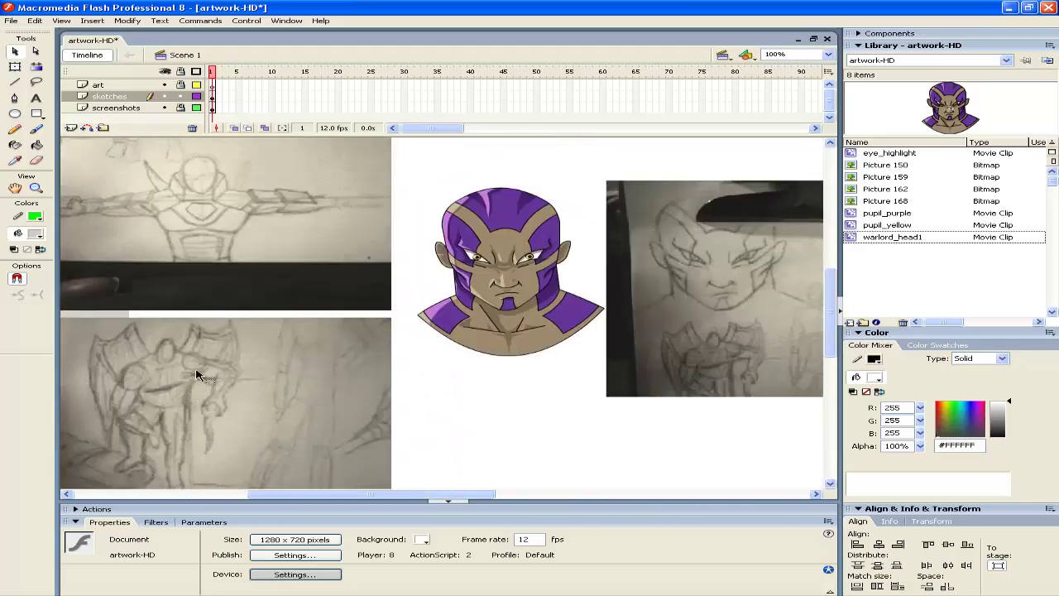
drag(442, 495, 469, 497)
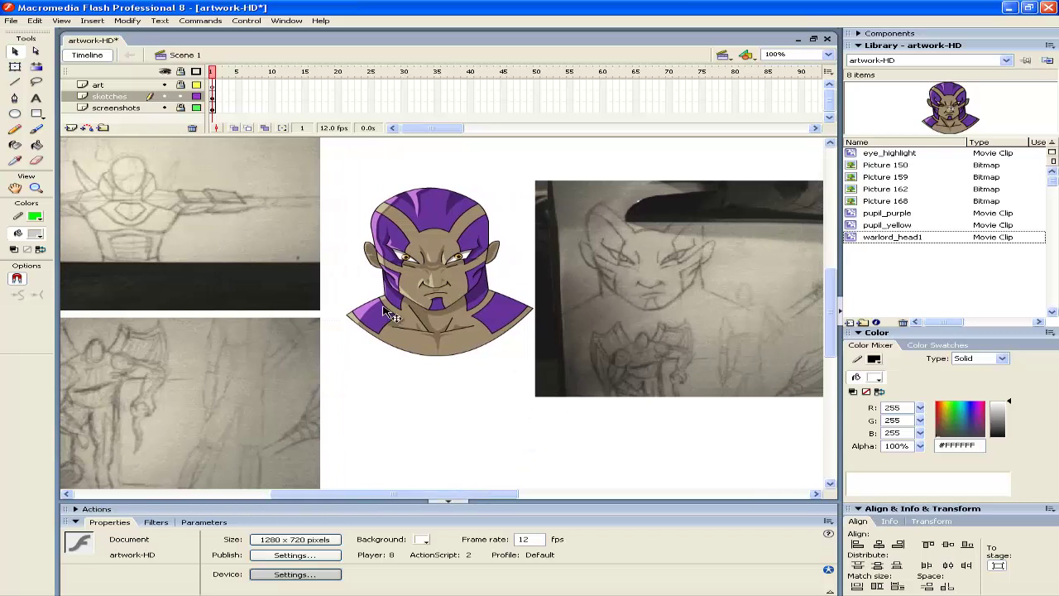